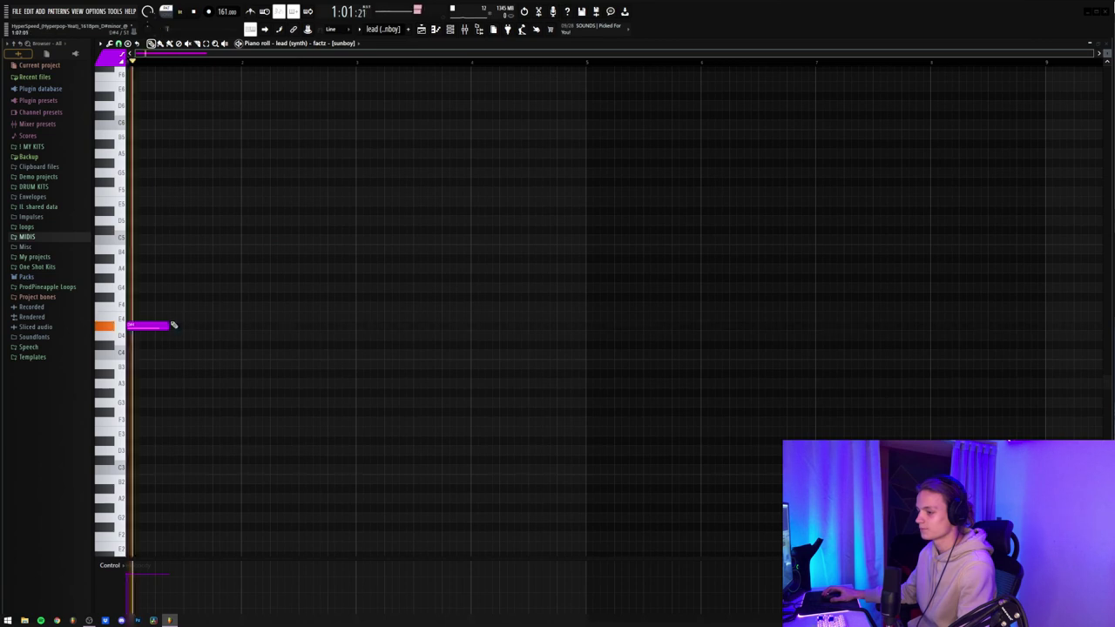
Lengthen the opening D#4 note to 20 steps, place a B3 note directly after it, and play it back
{"action": "left_click_drag", "start_coordinate": [170, 324], "coordinate": [279, 334]}
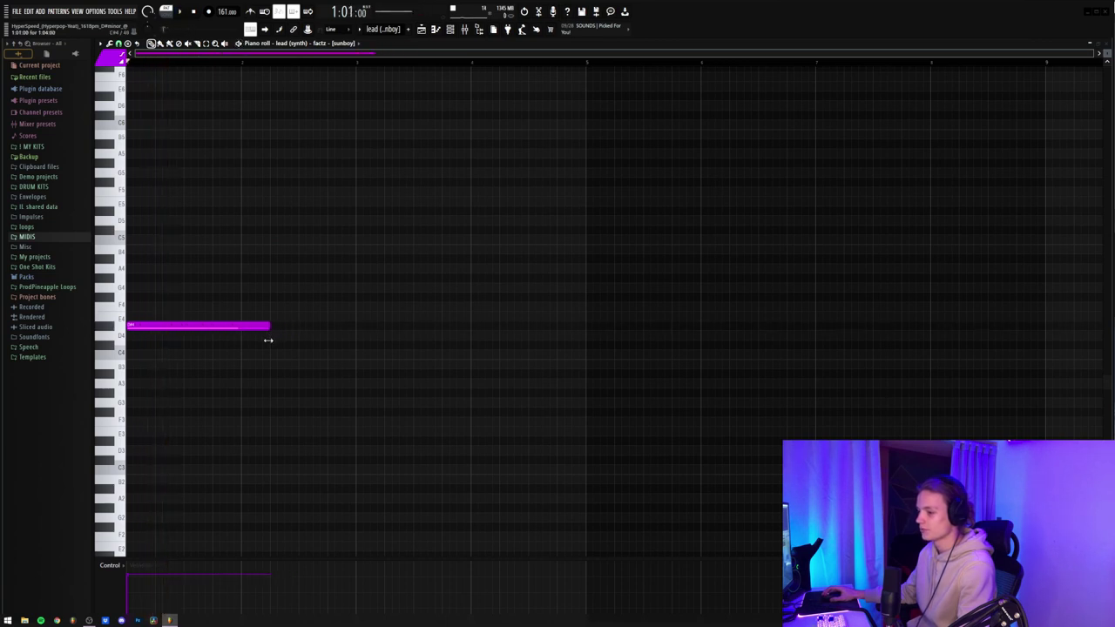
{"action": "left_click", "coordinate": [278, 367]}
{"action": "key", "text": "space"}
{"action": "key", "text": "space"}
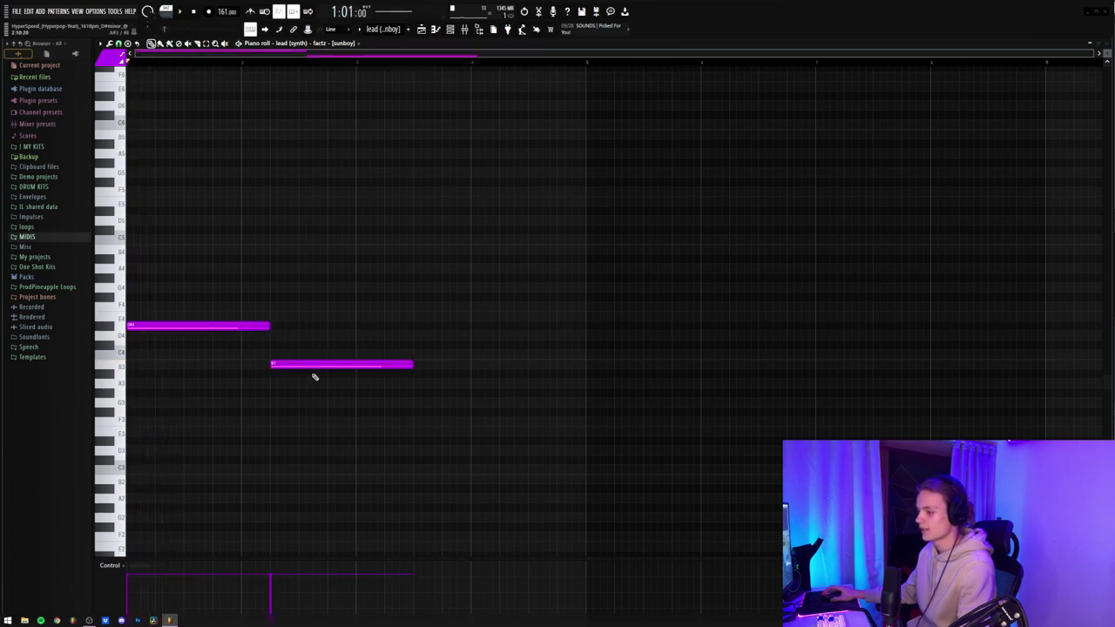
Follow the long note with two 6-step notes filling bar 2, raise them one octave to B4 and A#4, and play them
{"action": "left_click", "coordinate": [313, 373]}
{"action": "key", "text": "space"}
{"action": "left_click_drag", "start_coordinate": [381, 349], "coordinate": [260, 421]}
{"action": "left_click", "coordinate": [356, 355], "text": "ctrl"}
{"action": "key", "text": "space"}
{"action": "key", "text": "ctrl+Up"}
{"action": "left_click", "coordinate": [328, 346], "text": "ctrl"}
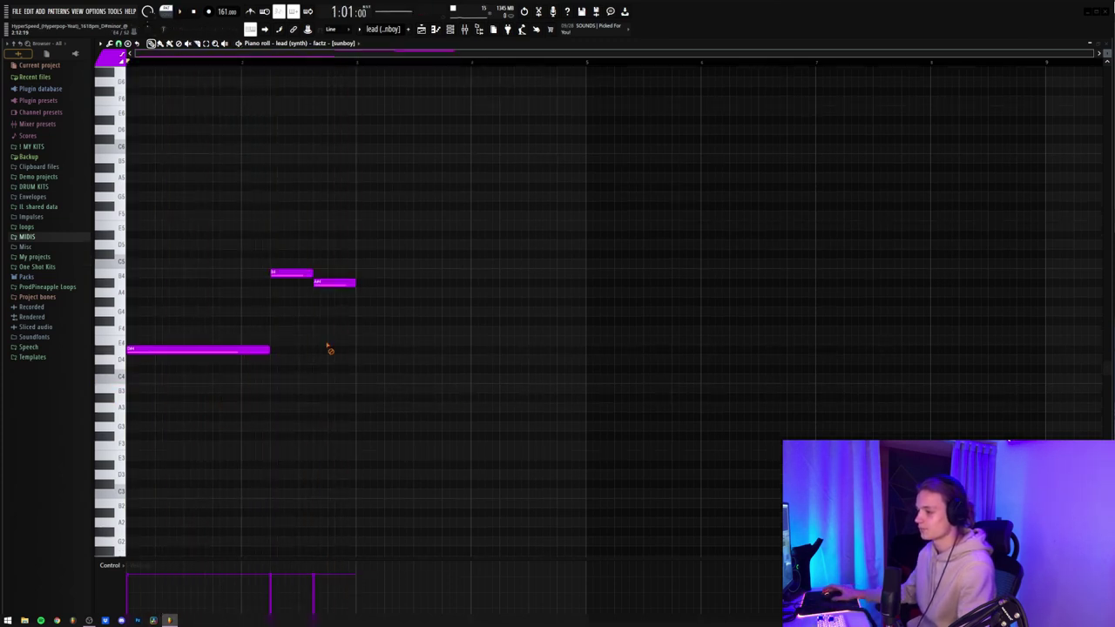
{"action": "key", "text": "space"}
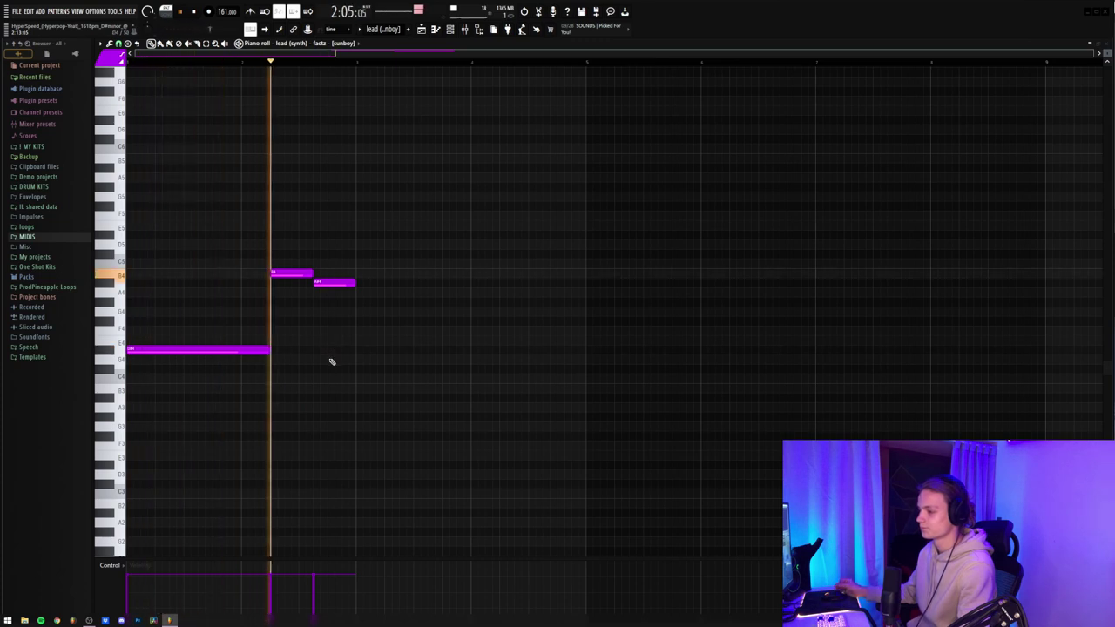
{"action": "key", "text": "space"}
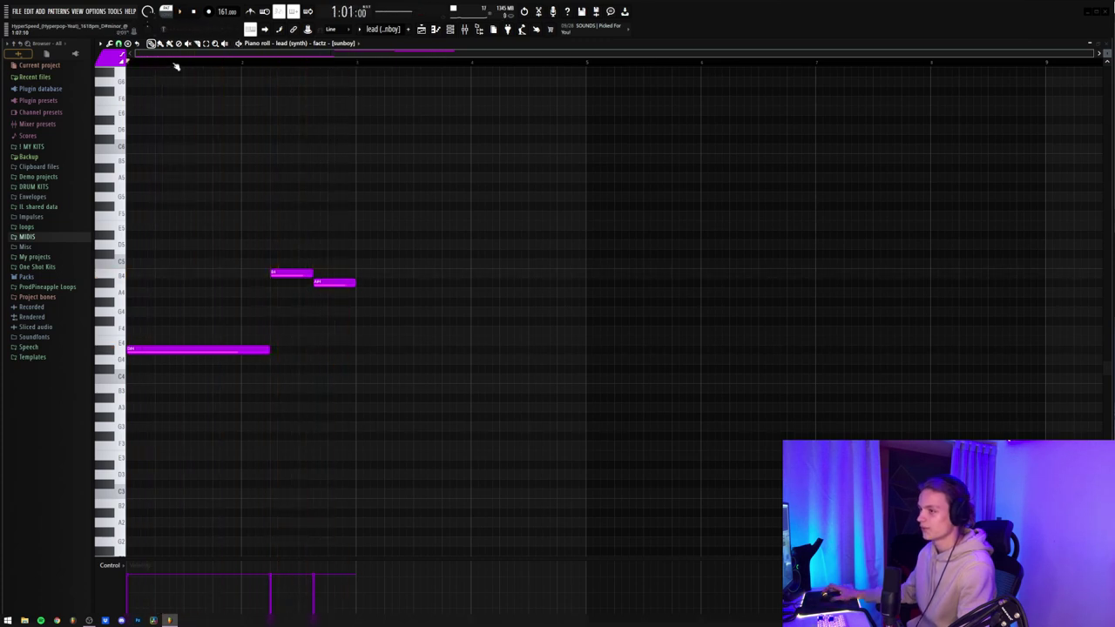
Stack 6-step F#4 and A#4 notes above the start of the long D#4 note and play the chord
{"action": "scroll", "coordinate": [191, 56], "scroll_direction": "up", "scroll_amount": 5}
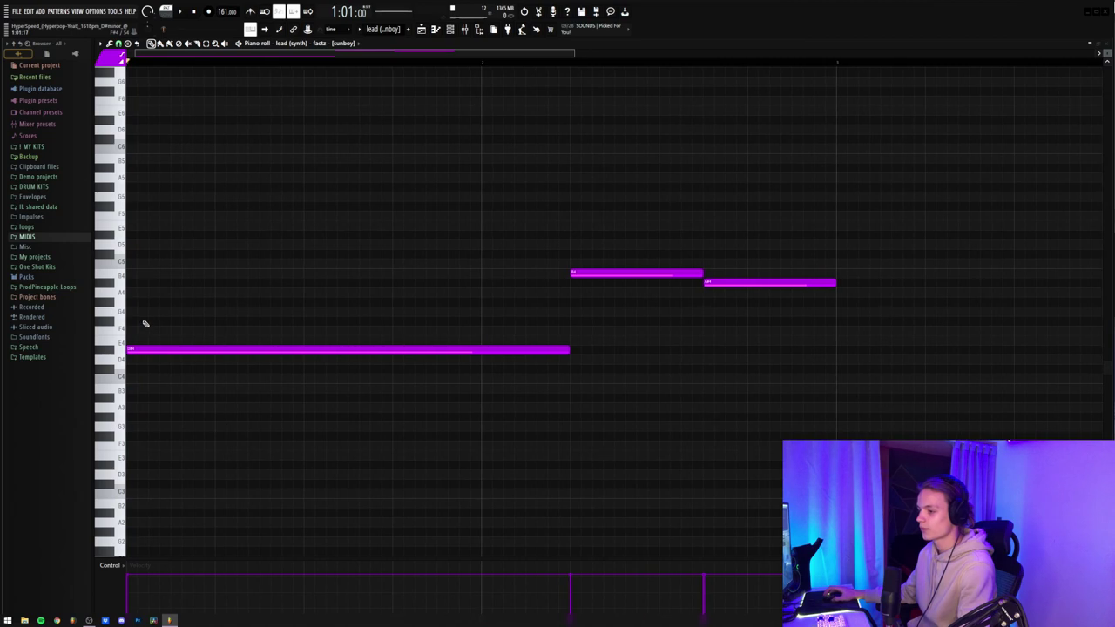
{"action": "left_click", "coordinate": [143, 321]}
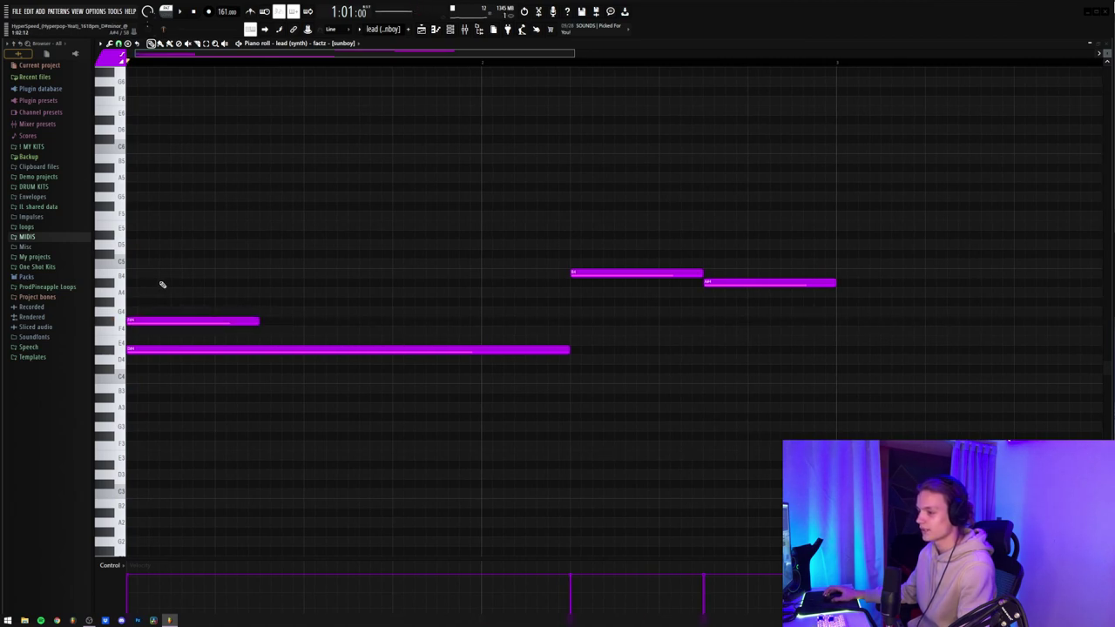
{"action": "left_click", "coordinate": [162, 284]}
{"action": "key", "text": "space"}
{"action": "key", "text": "space"}
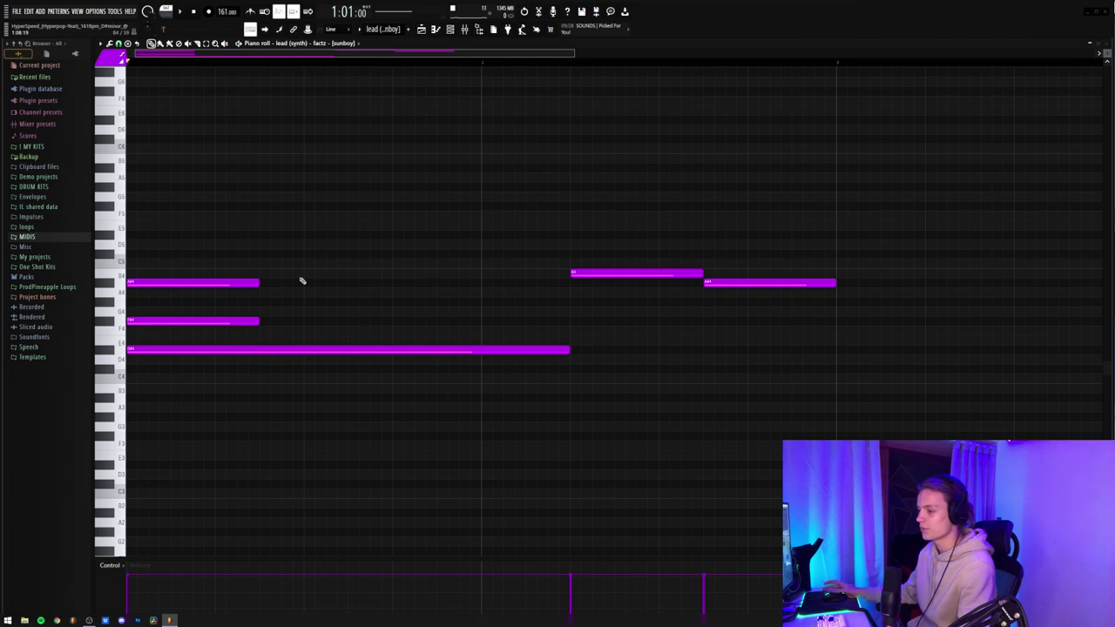
Delete the A#4 note at the start, shift the F#4 note to F and up an octave to F5, and play it back
{"action": "scroll", "coordinate": [211, 243], "scroll_direction": "down", "scroll_amount": 2}
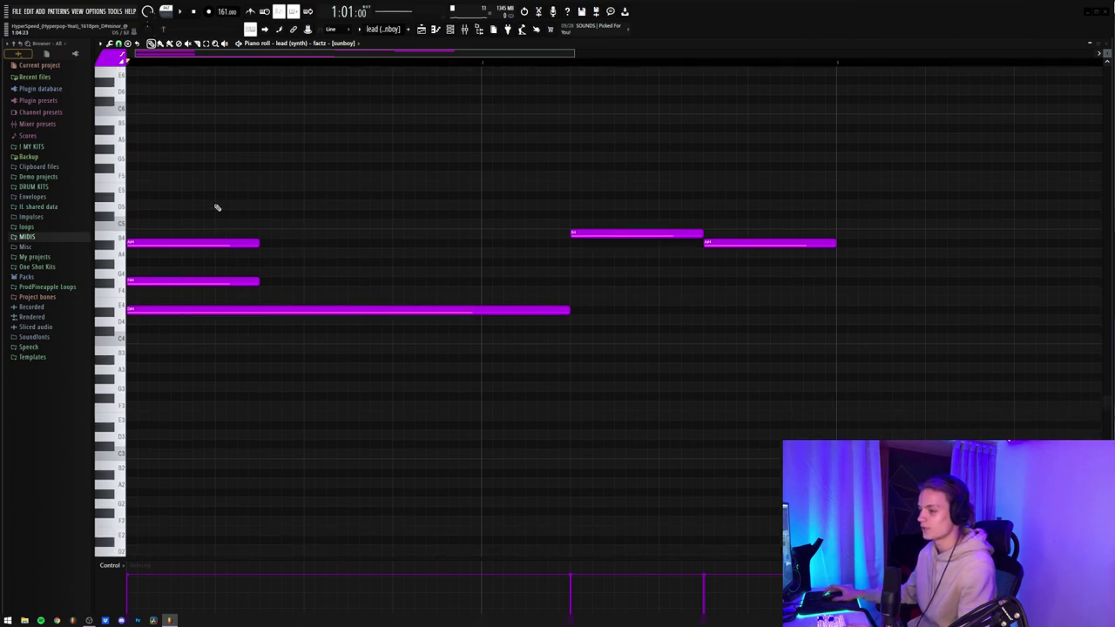
{"action": "right_click", "coordinate": [223, 227]}
{"action": "left_click", "coordinate": [232, 264], "text": "ctrl"}
{"action": "scroll", "coordinate": [215, 273], "scroll_direction": "up", "scroll_amount": 2}
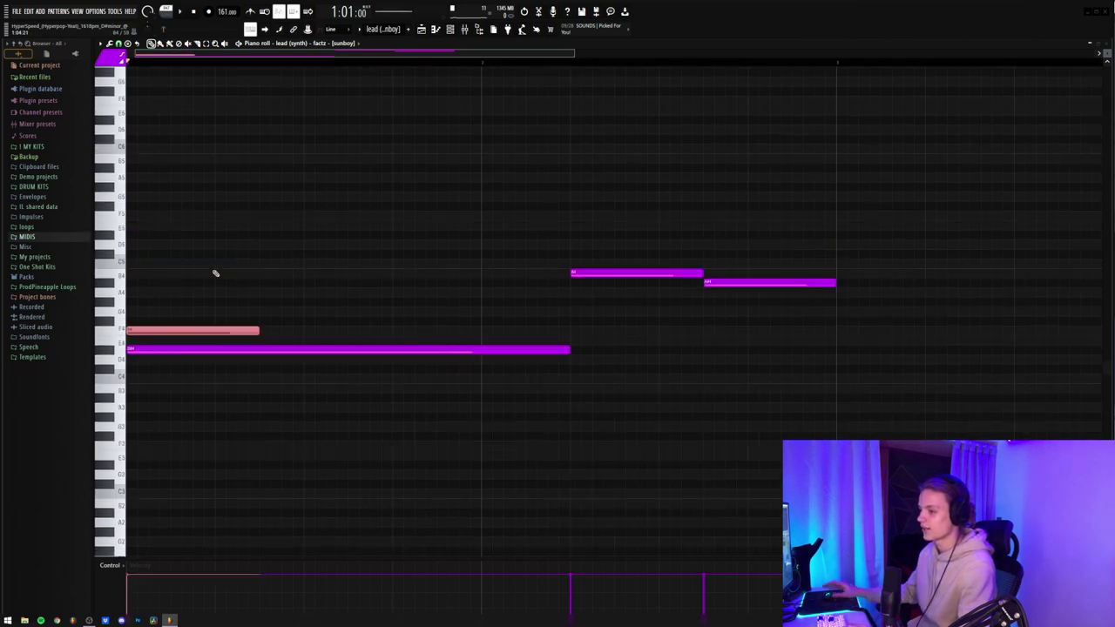
{"action": "key", "text": "ctrl+Up"}
{"action": "scroll", "coordinate": [207, 266], "scroll_direction": "up", "scroll_amount": 1}
{"action": "key", "text": "space"}
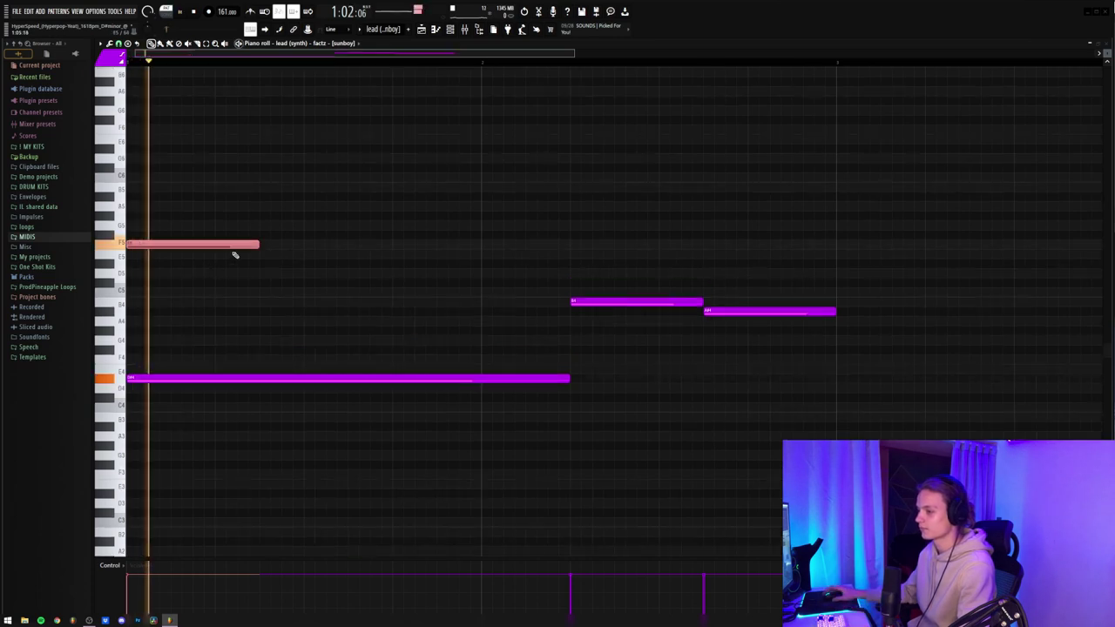
{"action": "key", "text": "space"}
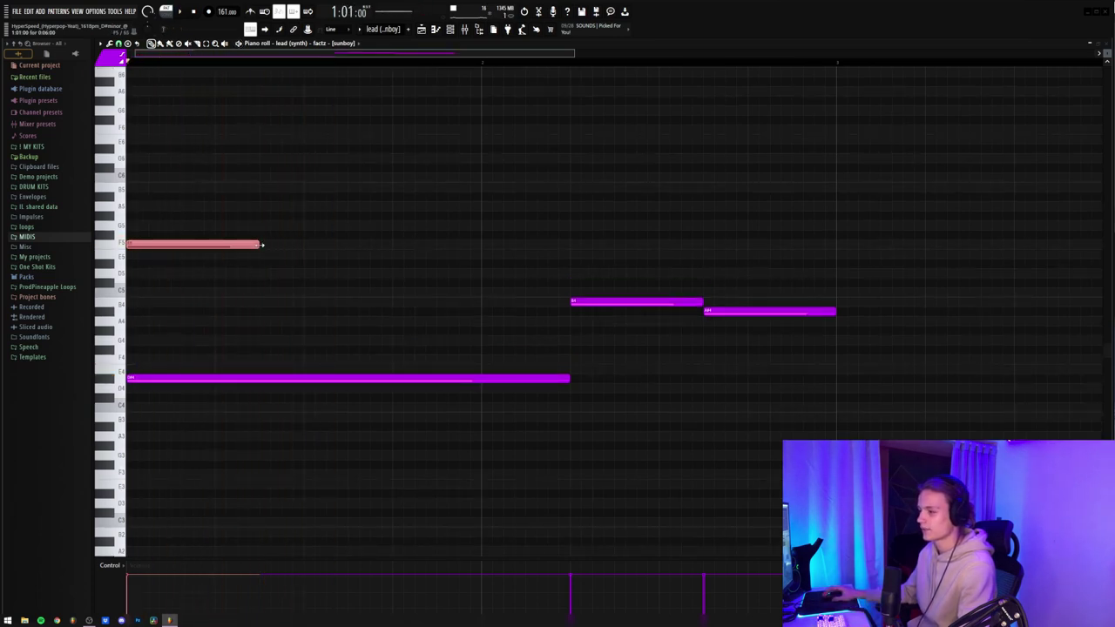
Lengthen the F5 note to 12 steps and follow it with an F#5 note ending where the D#4 note ends
{"action": "left_click_drag", "start_coordinate": [261, 245], "coordinate": [392, 247]}
{"action": "left_click", "coordinate": [396, 238]}
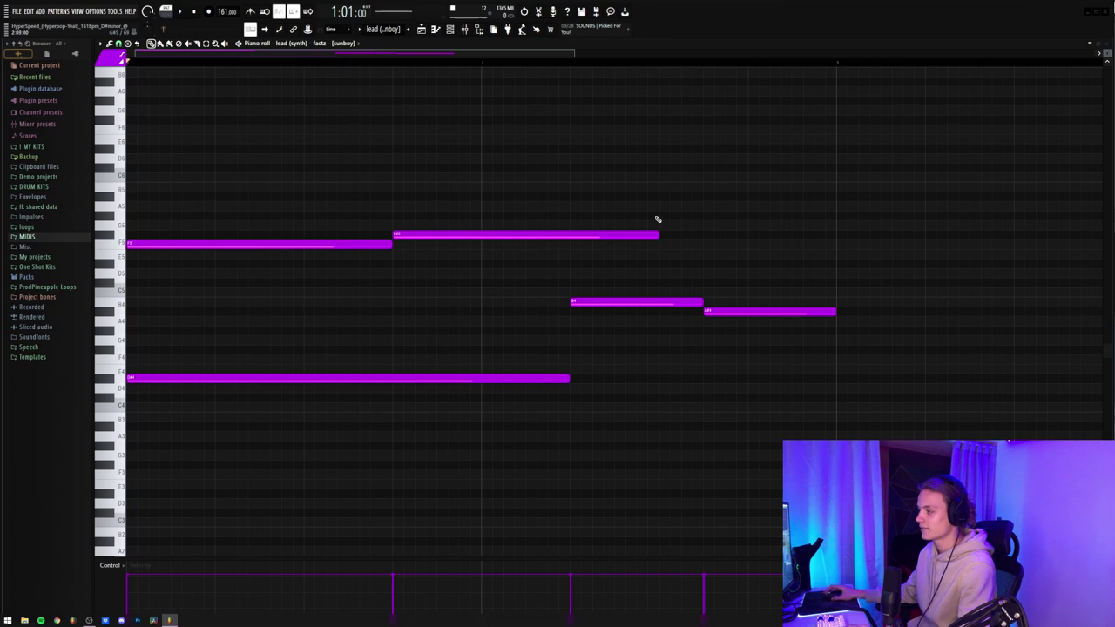
{"action": "left_click", "coordinate": [663, 236]}
{"action": "right_click", "coordinate": [679, 236]}
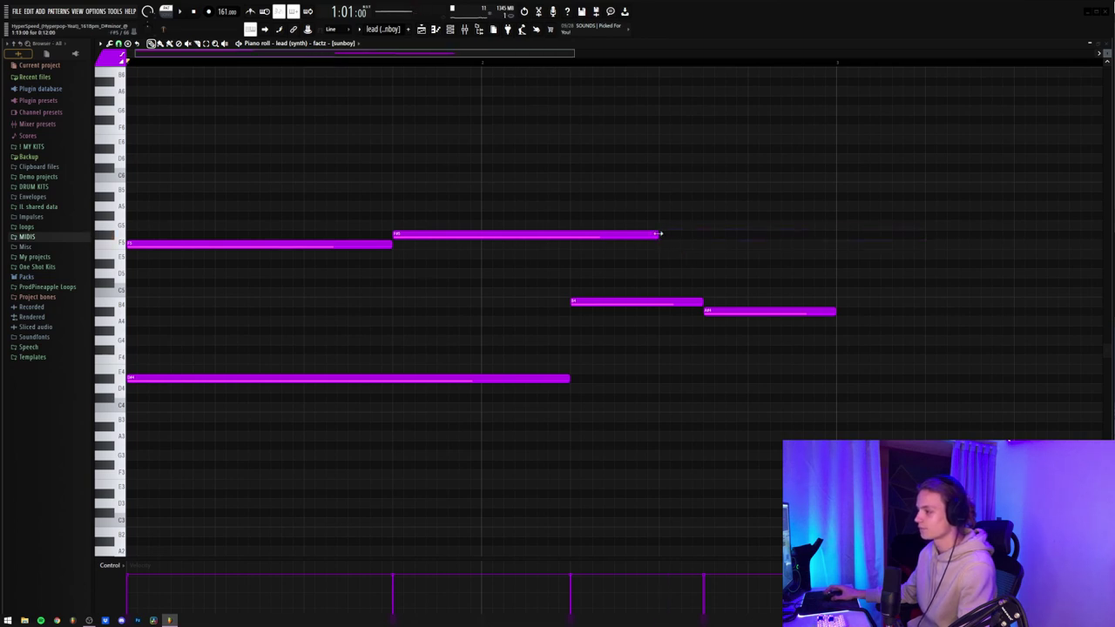
{"action": "key", "text": "space"}
{"action": "left_click_drag", "start_coordinate": [659, 236], "coordinate": [570, 236]}
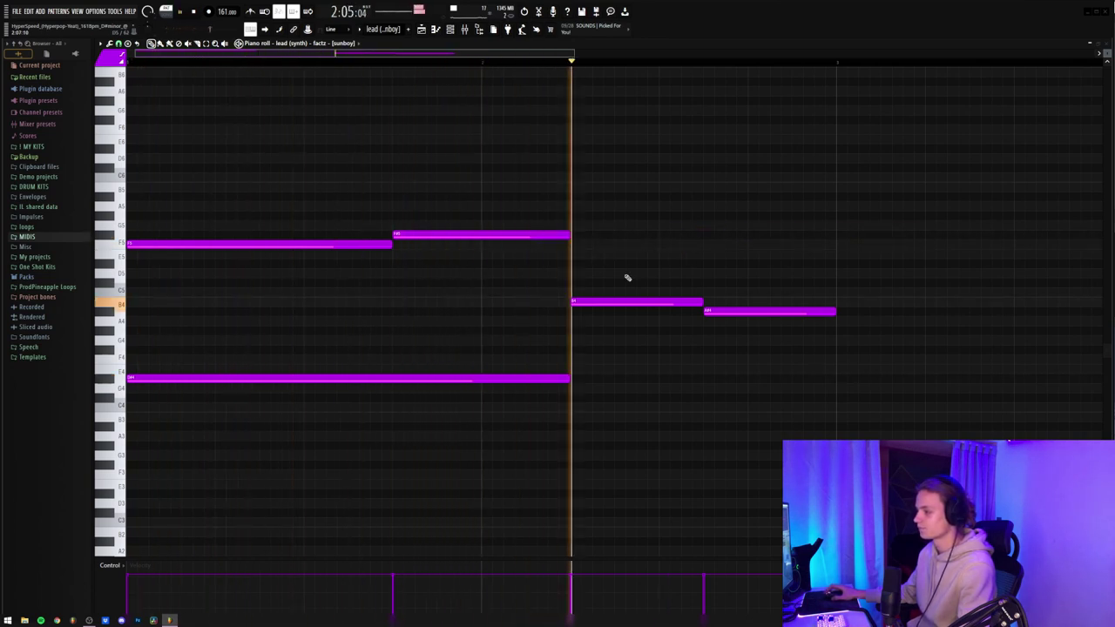
{"action": "key", "text": "space"}
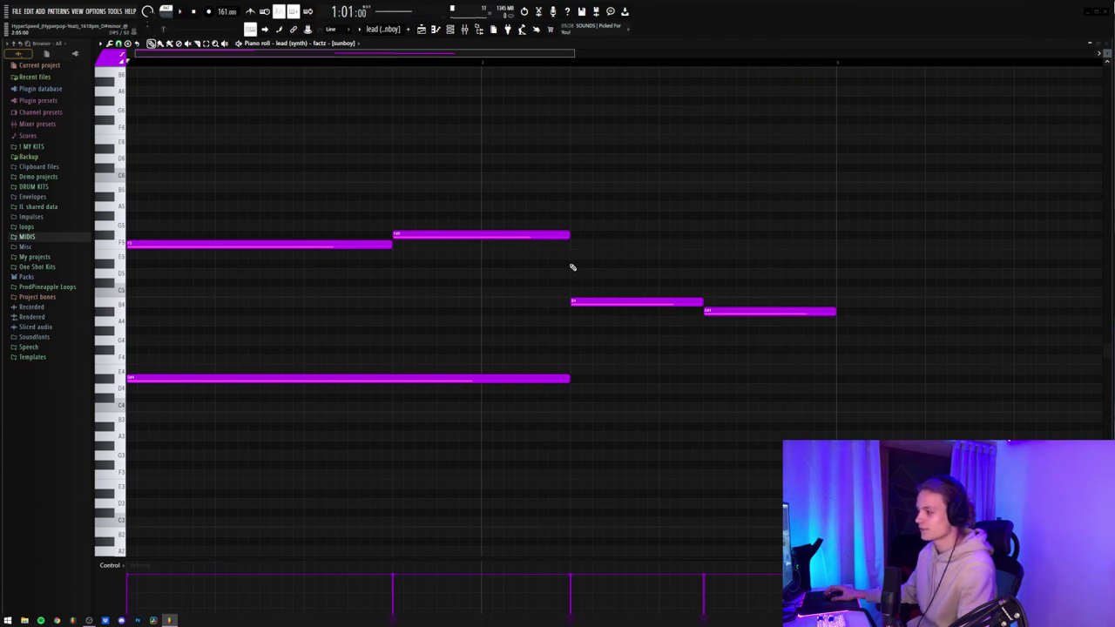
Add a D#5 note above the B4 and an F5 note above the A#4 in bar 2
{"action": "left_click", "coordinate": [575, 265]}
{"action": "key", "text": "space"}
{"action": "left_click", "coordinate": [703, 245]}
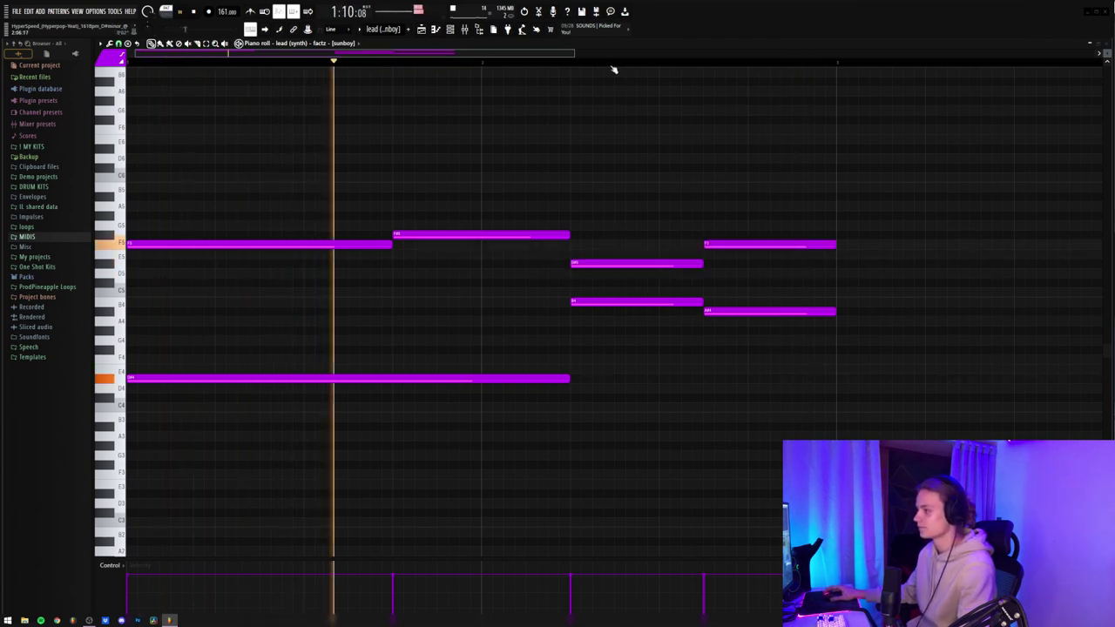
Duplicate the whole two-bar phrase until it fills eight bars, and listen to the result
{"action": "scroll", "coordinate": [583, 65], "scroll_direction": "down", "scroll_amount": 2}
{"action": "scroll", "coordinate": [583, 65], "scroll_direction": "down", "scroll_amount": 1}
{"action": "key", "text": "ctrl+a"}
{"action": "key", "text": "ctrl+b"}
{"action": "key", "text": "ctrl+b"}
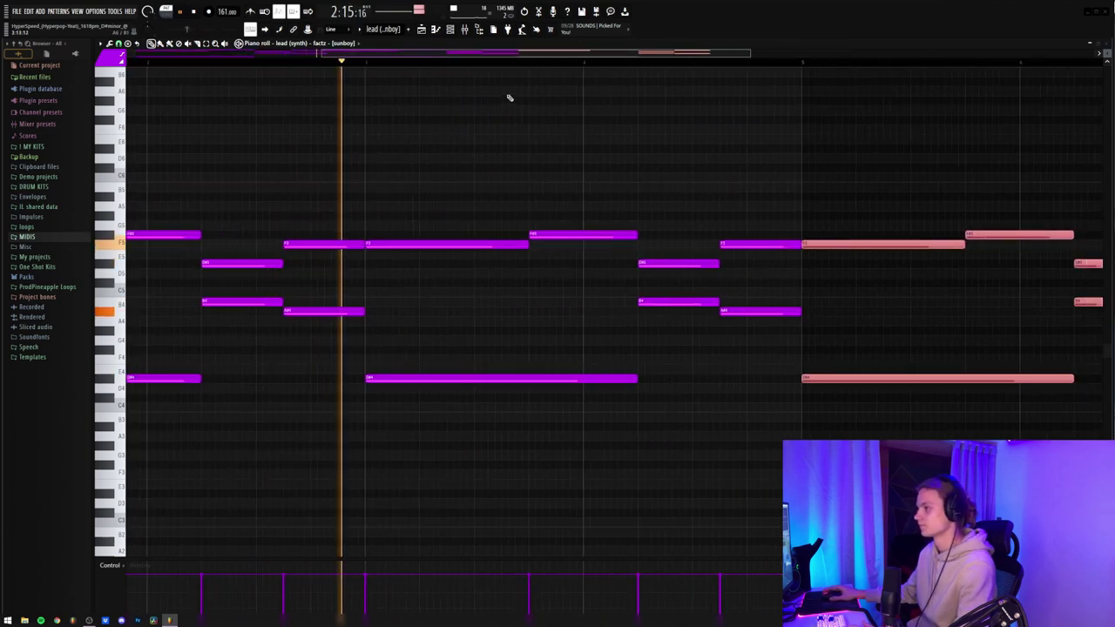
{"action": "scroll", "coordinate": [469, 66], "scroll_direction": "down", "scroll_amount": 3}
{"action": "left_click", "coordinate": [575, 209], "text": "ctrl"}
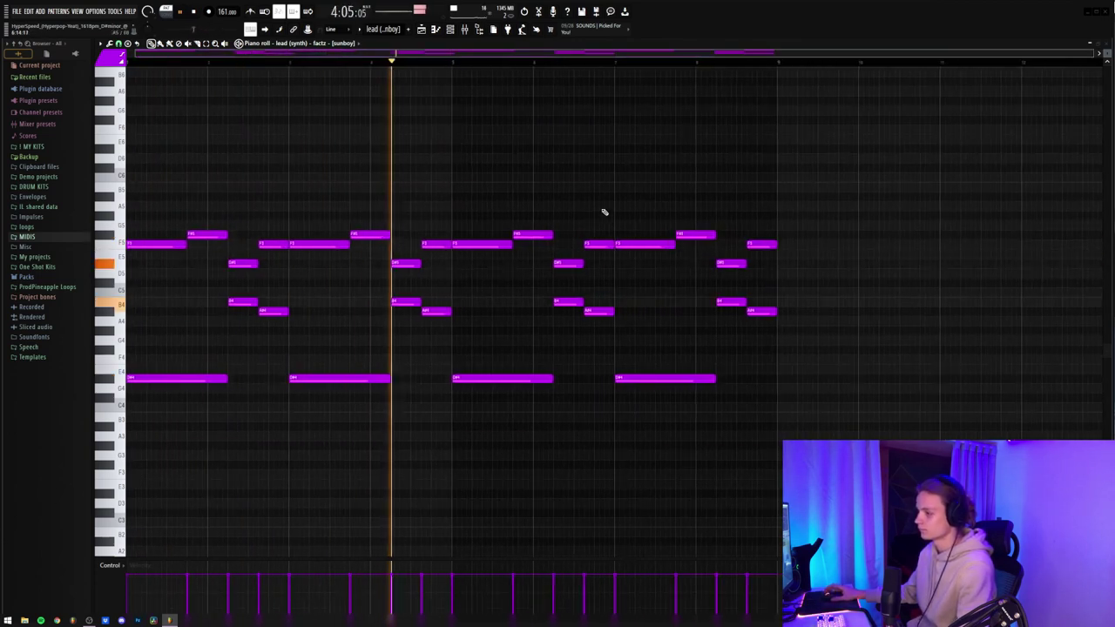
{"action": "key", "text": "space"}
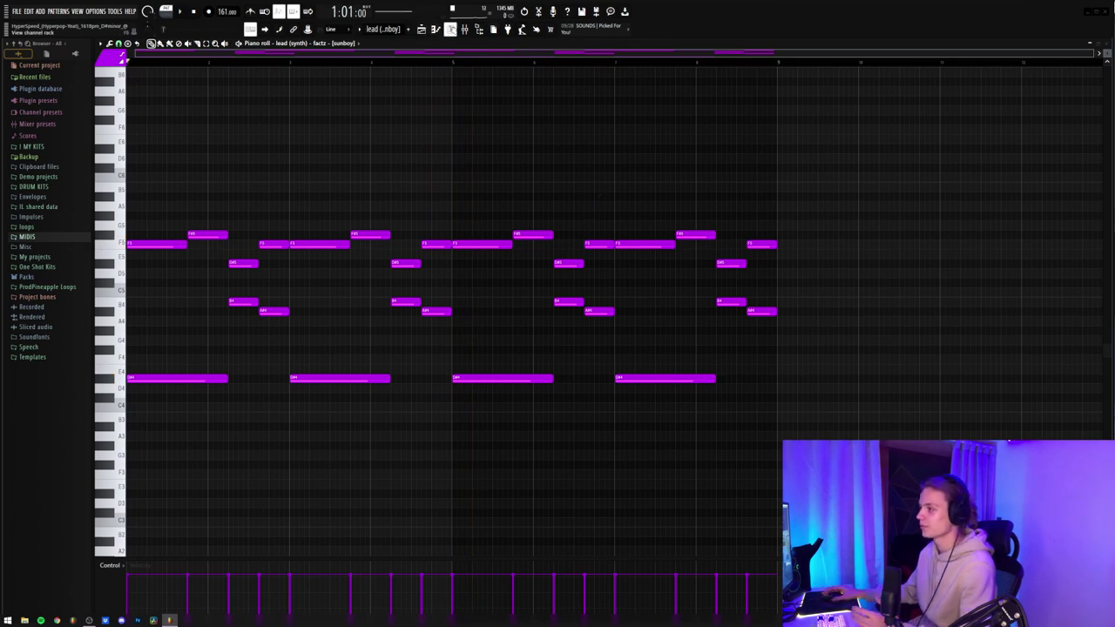
Inspect the HalfTime and Fruity parametric EQ 2 effects on the Insert 1 mixer track
{"action": "key", "text": "F9"}
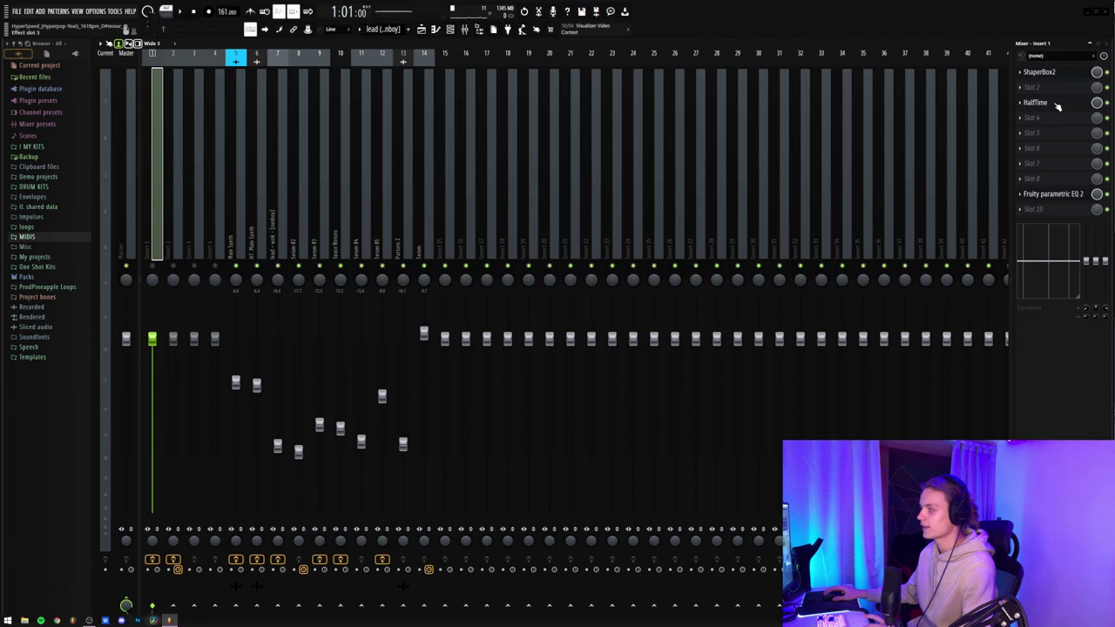
{"action": "left_click", "coordinate": [1054, 102]}
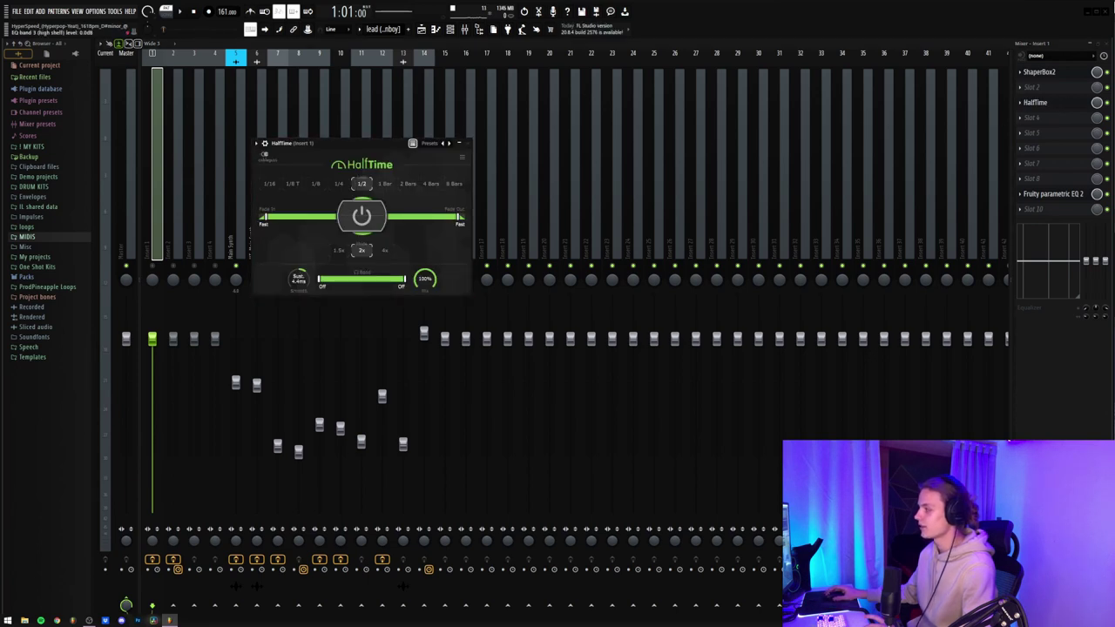
{"action": "left_click", "coordinate": [1054, 102]}
{"action": "left_click", "coordinate": [1069, 195]}
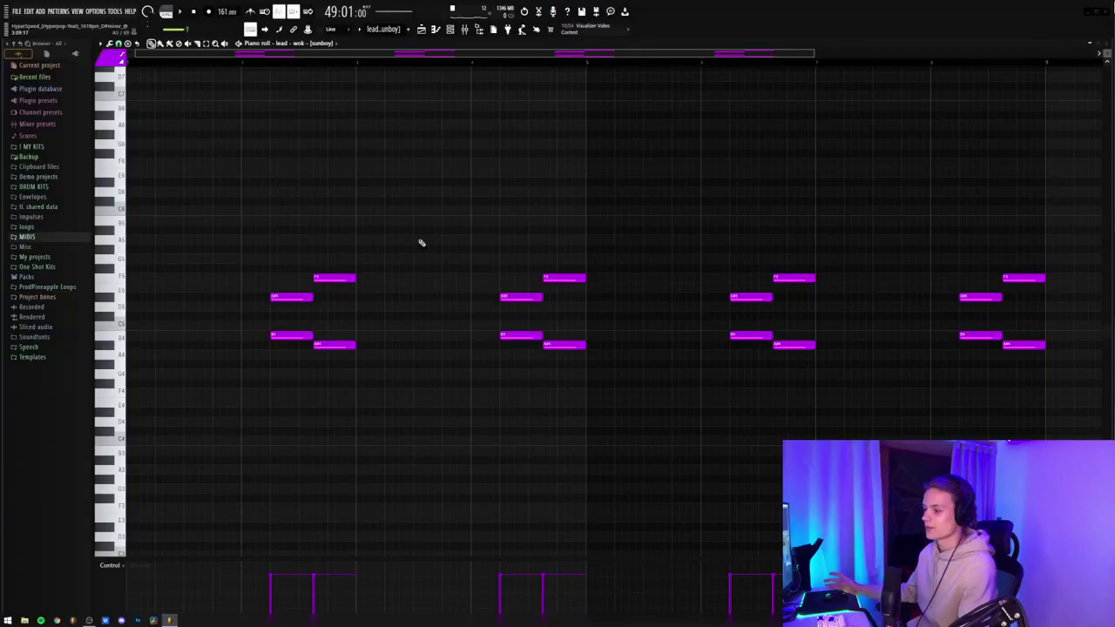
Examine the notes of the lead - wok channel, select bars 1 to 4 in the timeline, and play them
{"action": "scroll", "coordinate": [291, 219], "scroll_direction": "down", "scroll_amount": 2}
{"action": "left_click_drag", "start_coordinate": [271, 134], "coordinate": [356, 254]}
{"action": "left_click", "coordinate": [368, 209], "text": "ctrl"}
{"action": "left_click_drag", "start_coordinate": [373, 140], "coordinate": [263, 272]}
{"action": "left_click_drag", "start_coordinate": [234, 119], "coordinate": [29, 340]}
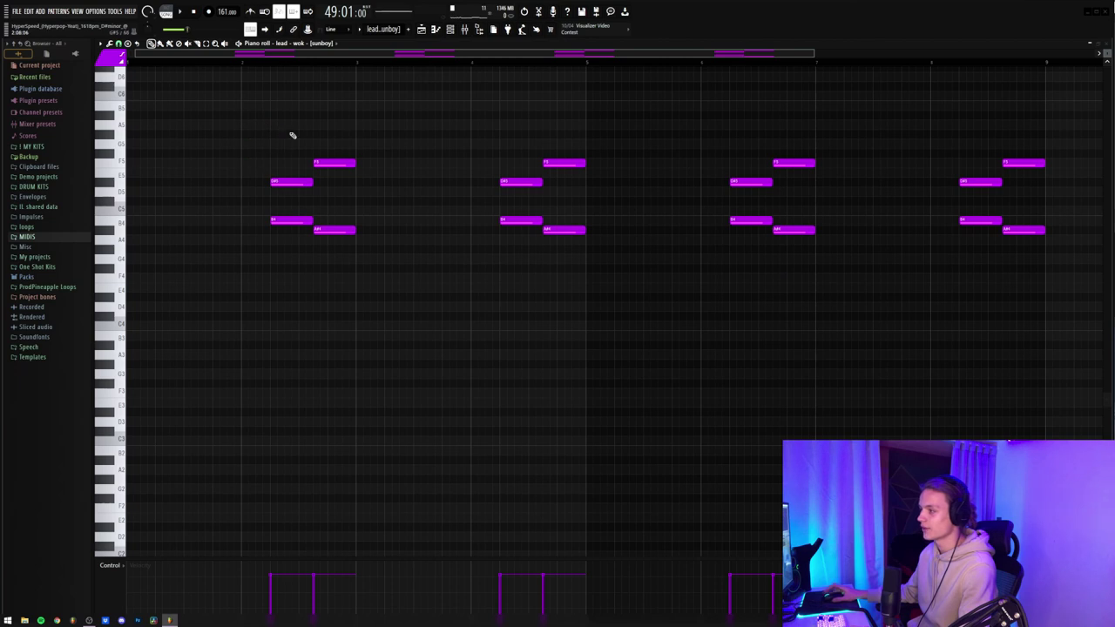
{"action": "scroll", "coordinate": [418, 130], "scroll_direction": "up", "scroll_amount": 3}
{"action": "double_click", "coordinate": [587, 63]}
{"action": "left_click", "coordinate": [520, 126], "text": "ctrl"}
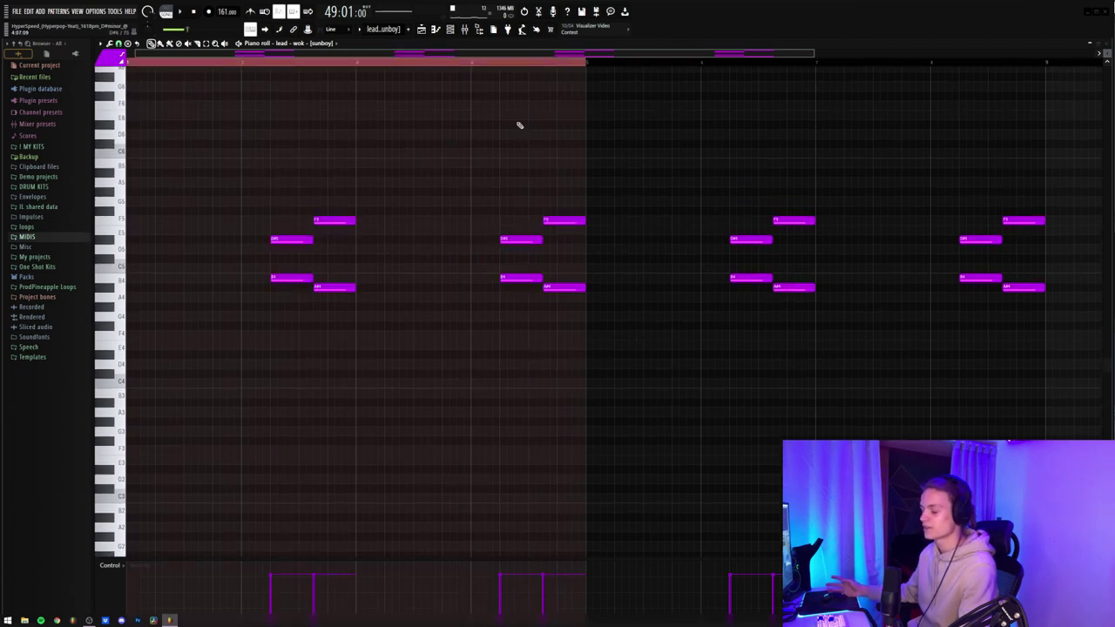
{"action": "key", "text": "space"}
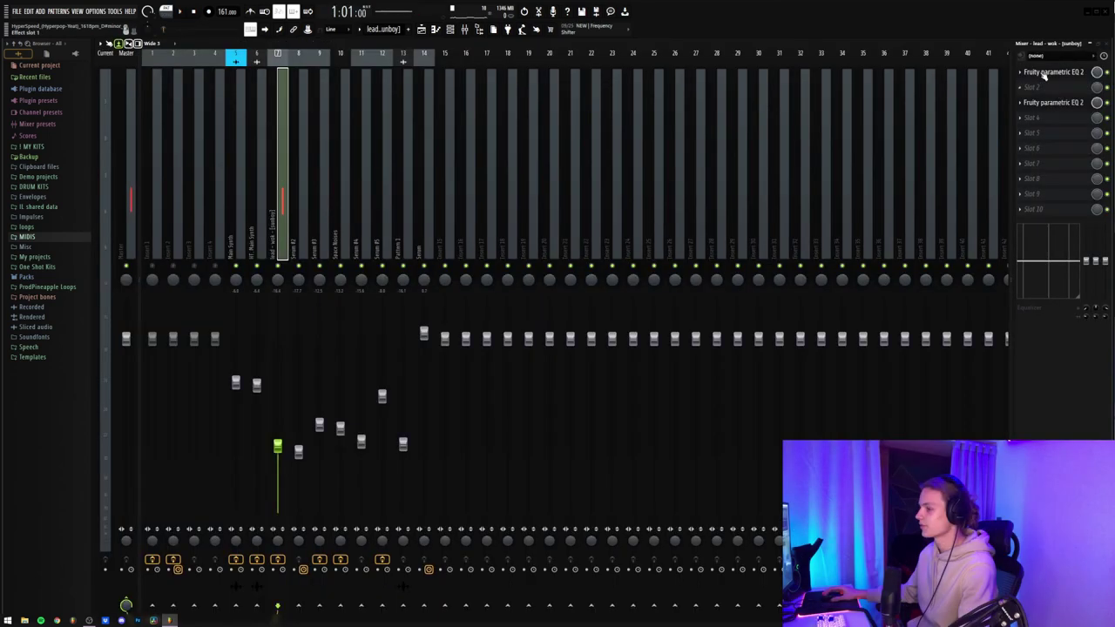
Inspect both Fruity parametric EQ 2 effects on the lead - wok mixer track
{"action": "left_click", "coordinate": [1050, 75]}
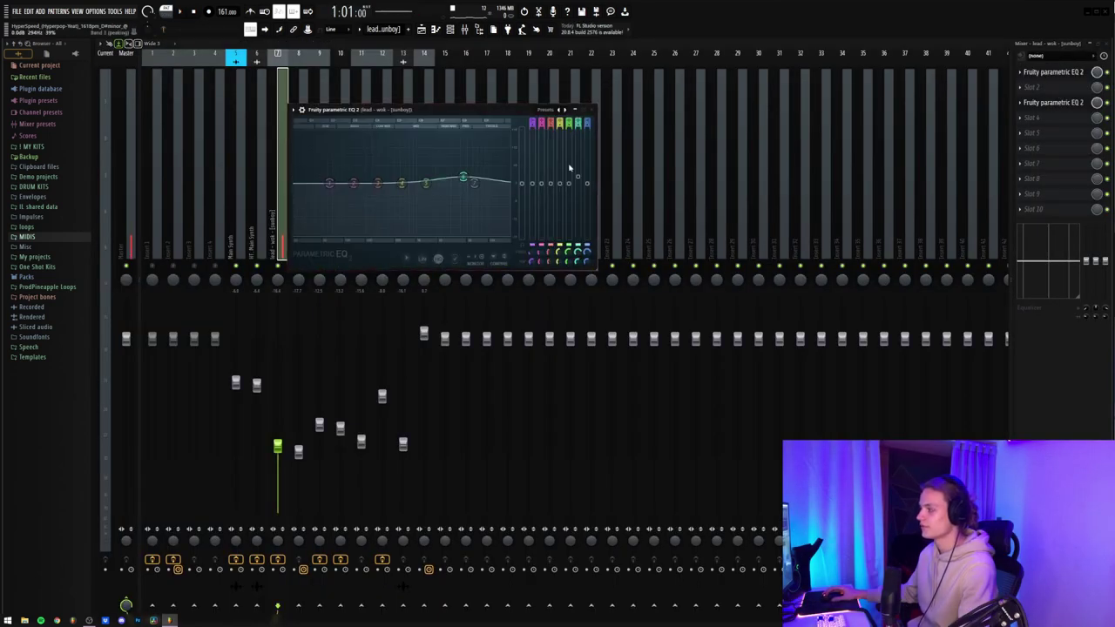
{"action": "left_click", "coordinate": [1053, 103]}
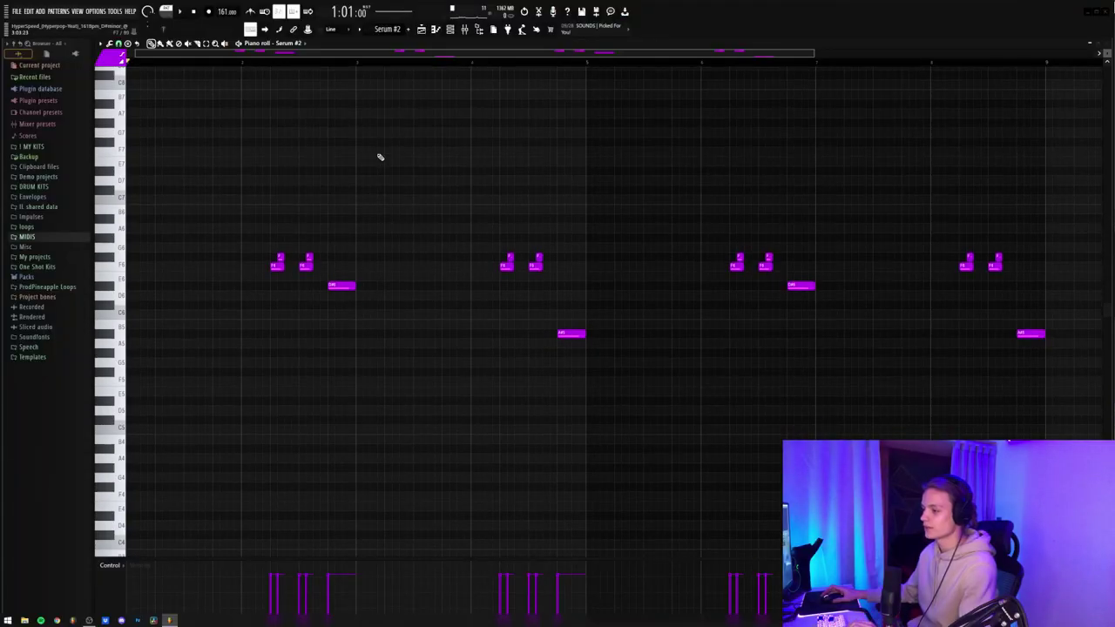
Examine the Serum #2 melody, comparing its short repeated notes and the differing last notes of each two-bar phrase
{"action": "scroll", "coordinate": [251, 218], "scroll_direction": "down", "scroll_amount": 2}
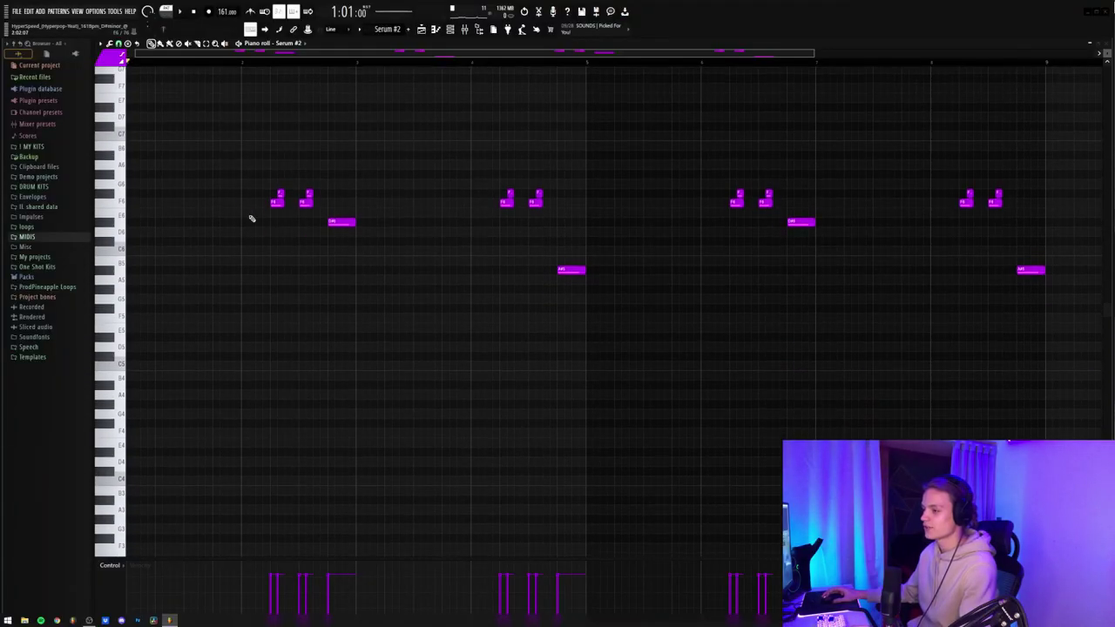
{"action": "scroll", "coordinate": [251, 219], "scroll_direction": "down", "scroll_amount": 1}
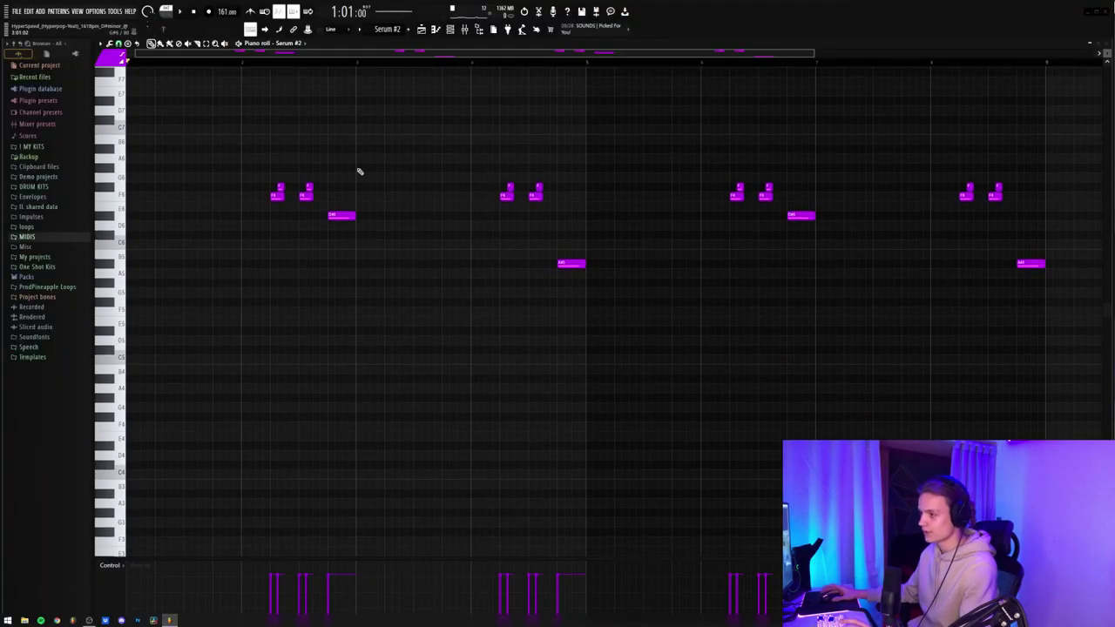
{"action": "left_click_drag", "start_coordinate": [342, 184], "coordinate": [251, 187]}
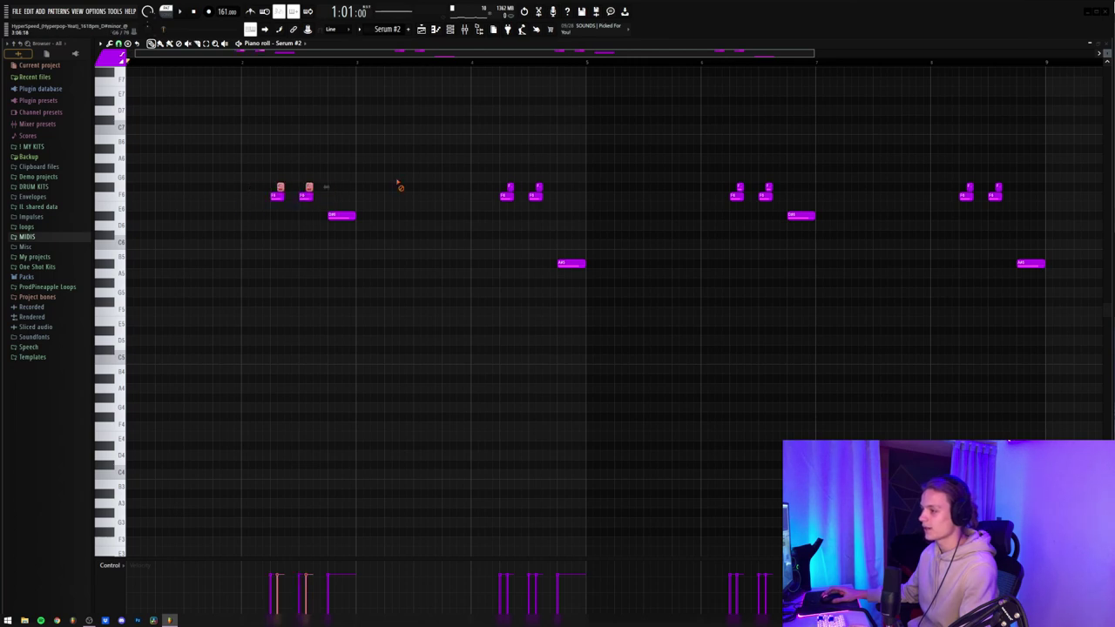
{"action": "left_click", "coordinate": [579, 263]}
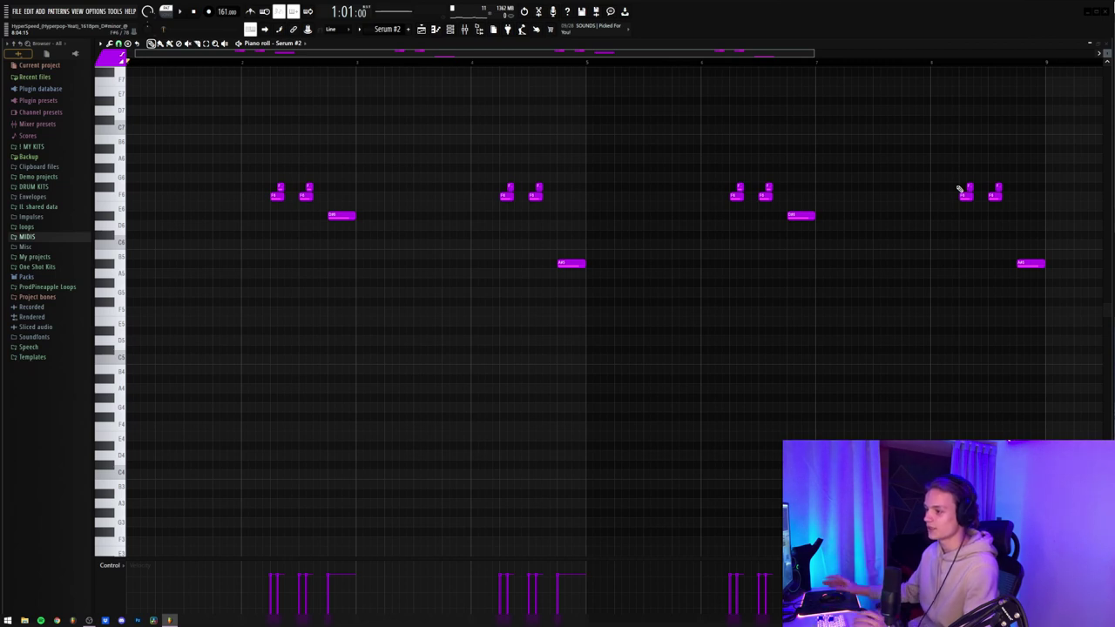
{"action": "scroll", "coordinate": [291, 229], "scroll_direction": "up", "scroll_amount": 3}
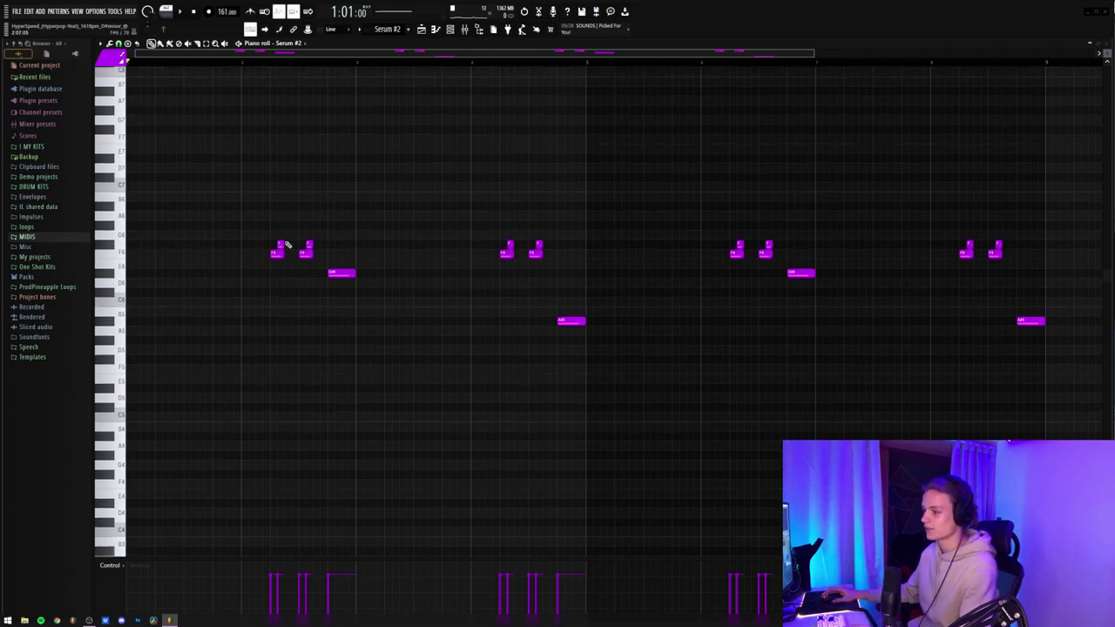
{"action": "left_click_drag", "start_coordinate": [290, 236], "coordinate": [290, 267]}
{"action": "scroll", "coordinate": [413, 195], "scroll_direction": "down", "scroll_amount": 3}
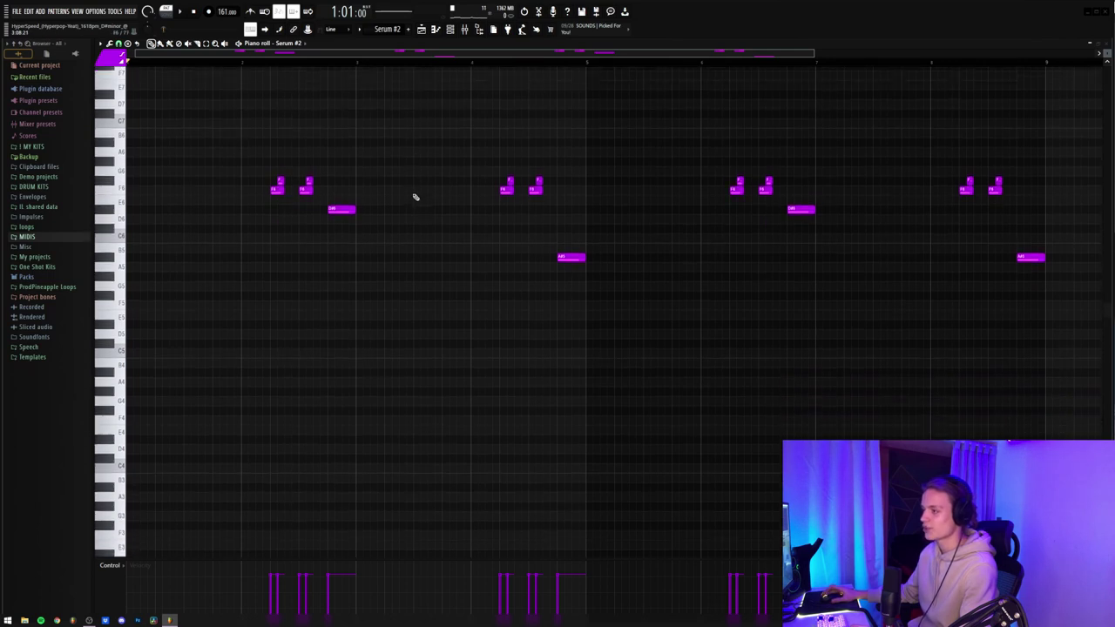
{"action": "scroll", "coordinate": [415, 197], "scroll_direction": "up", "scroll_amount": 2}
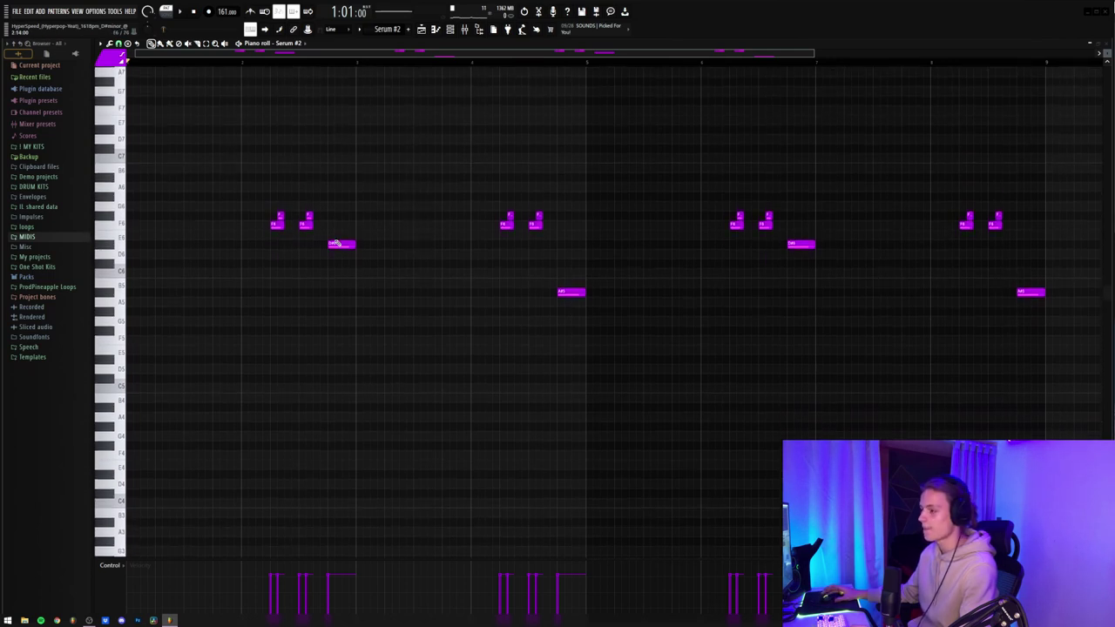
Select bars 1 to 4 in the Serum #2 piano roll timeline and play them
{"action": "left_click_drag", "start_coordinate": [243, 241], "coordinate": [544, 259]}
{"action": "left_click", "coordinate": [367, 252], "text": "ctrl"}
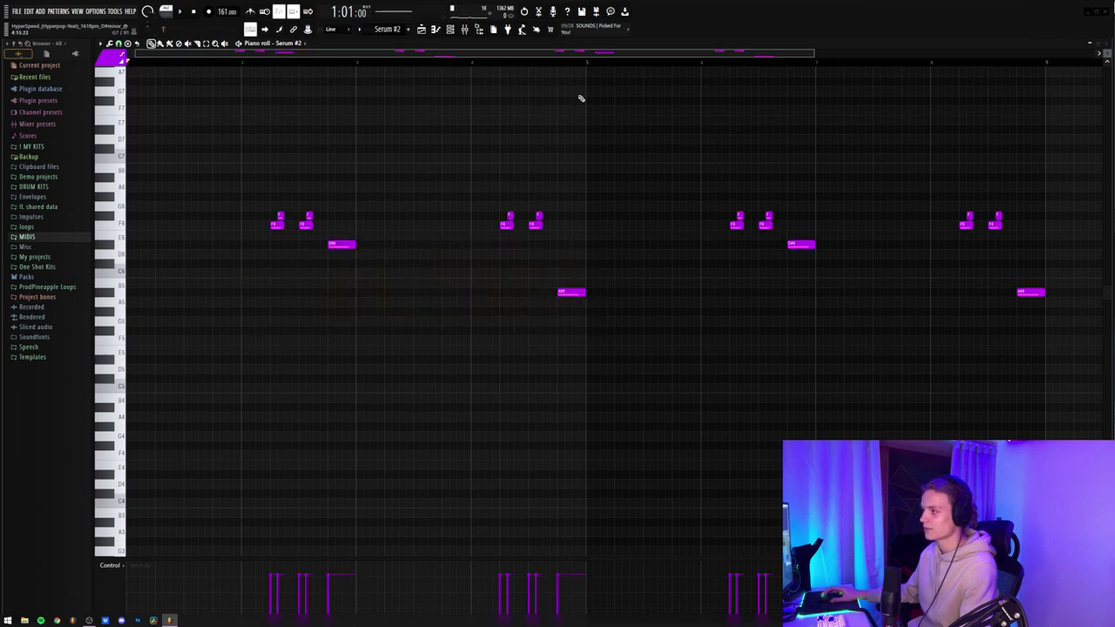
{"action": "left_click_drag", "start_coordinate": [585, 63], "coordinate": [131, 65]}
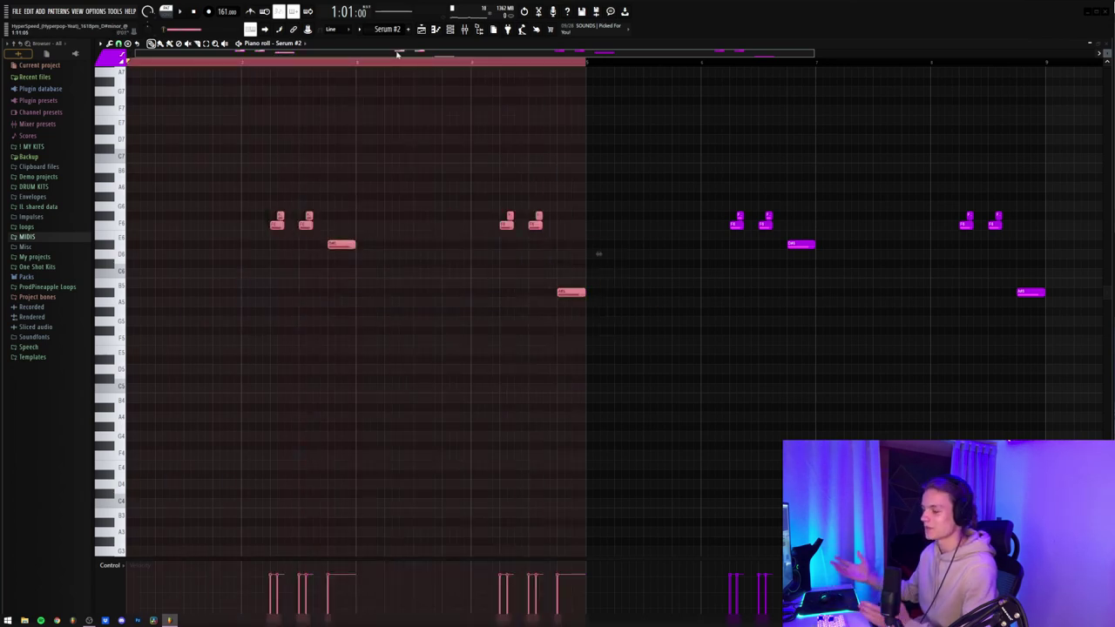
{"action": "left_click", "coordinate": [378, 135], "text": "ctrl"}
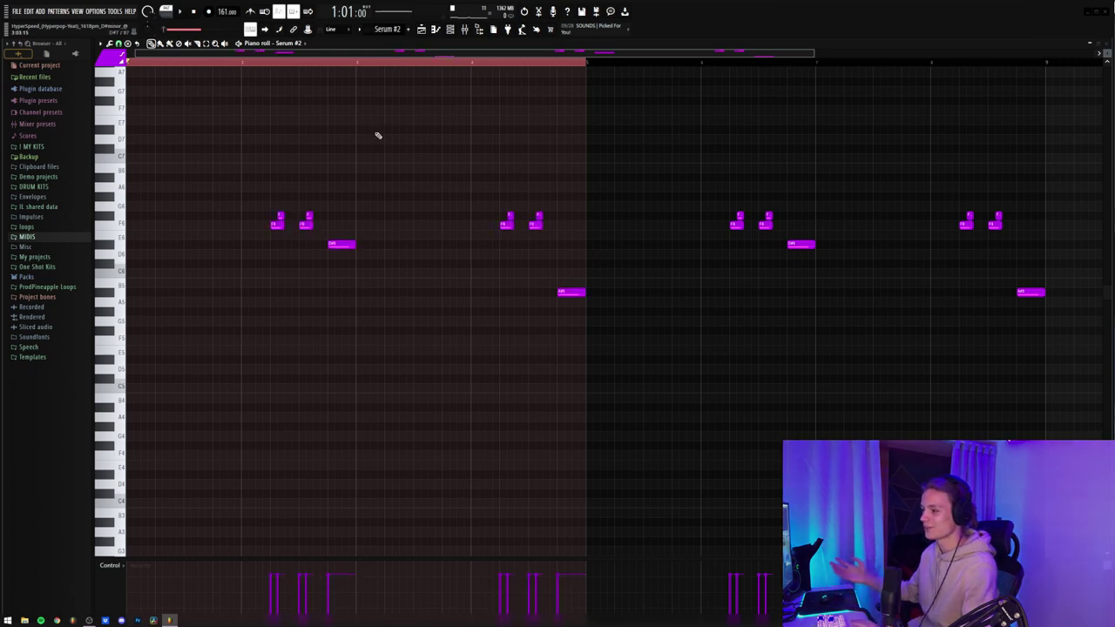
{"action": "key", "text": "space"}
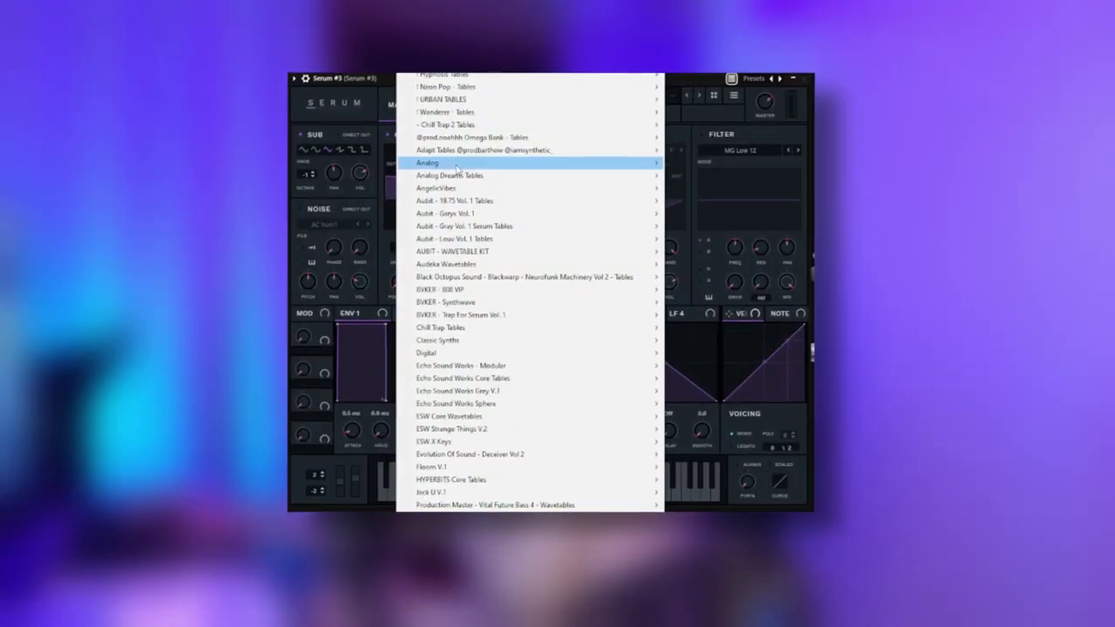
Load the SQR_SAW_Wrd wavetable from the Analog category into Serum #3's oscillator A
{"action": "mouse_move", "coordinate": [635, 162]}
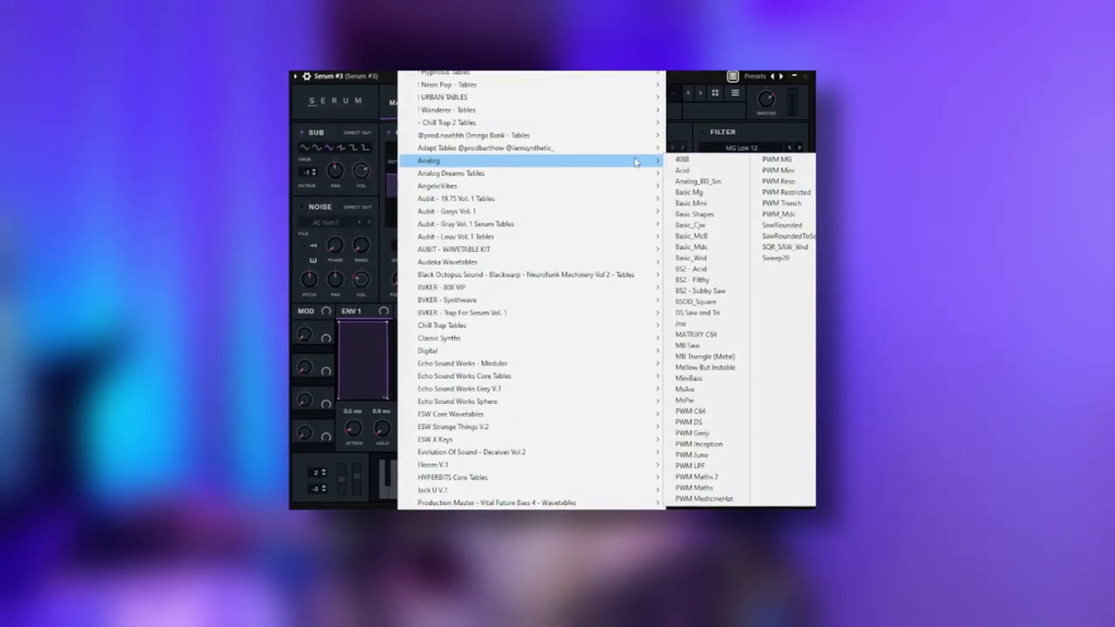
{"action": "left_click", "coordinate": [795, 255]}
{"action": "left_click", "coordinate": [344, 102]}
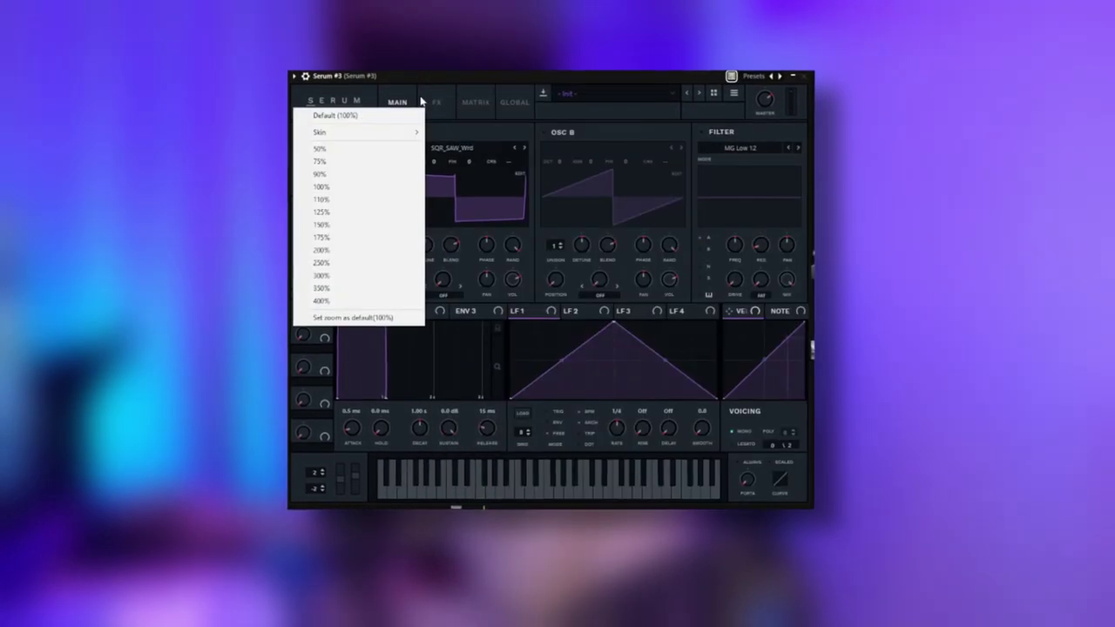
{"action": "left_click", "coordinate": [420, 101]}
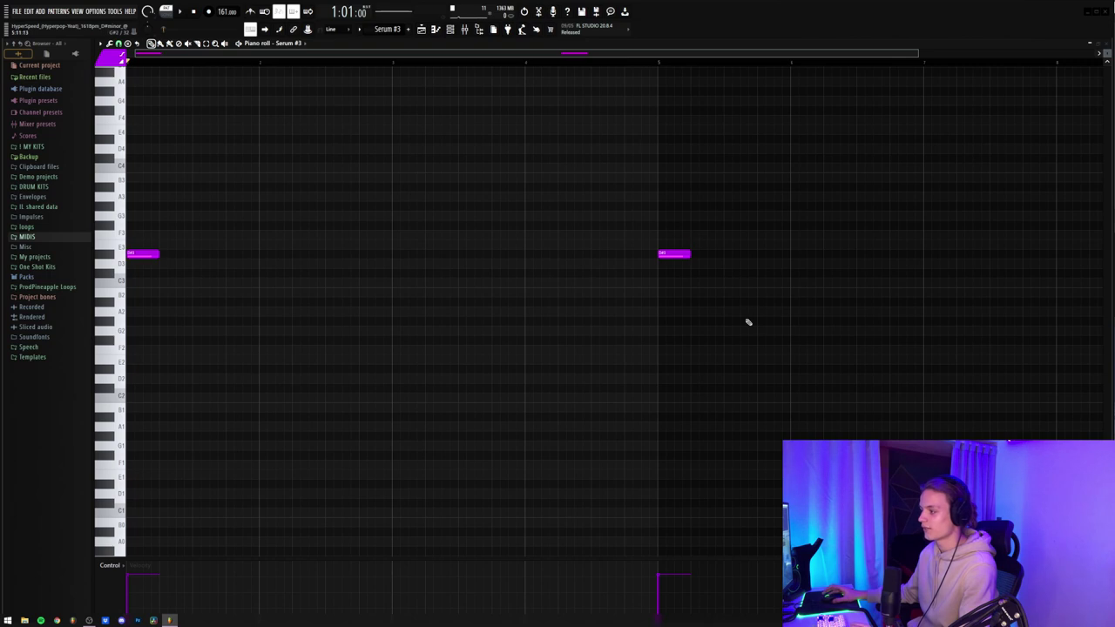
Play the first bar of Serum #3 and inspect the second Fruity parametric EQ 2 on its mixer track
{"action": "scroll", "coordinate": [274, 142], "scroll_direction": "up", "scroll_amount": 3}
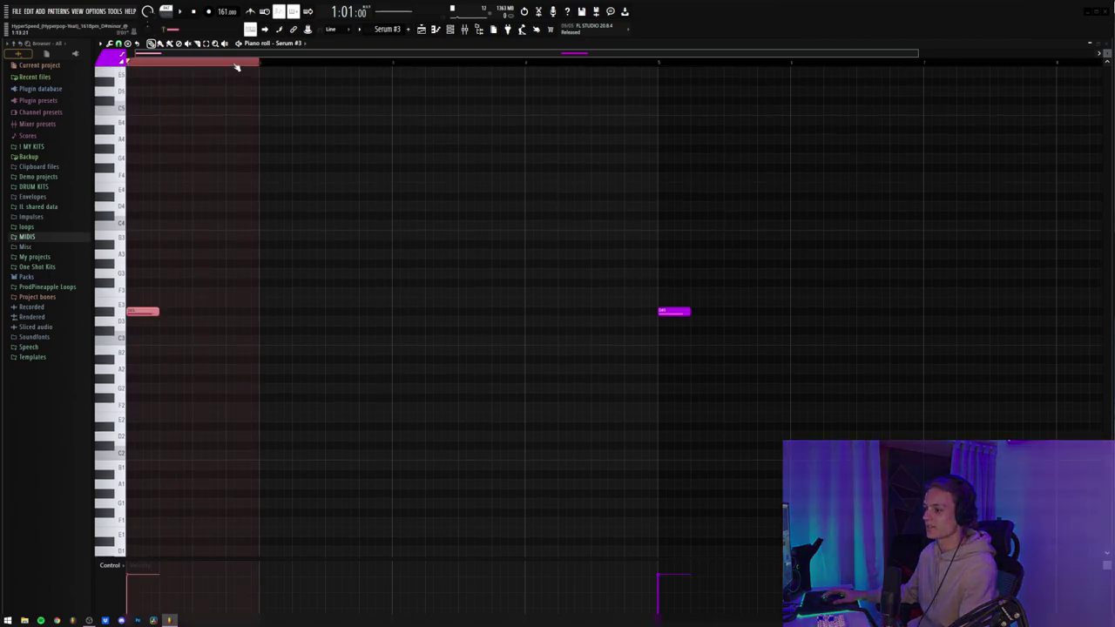
{"action": "key", "text": "space"}
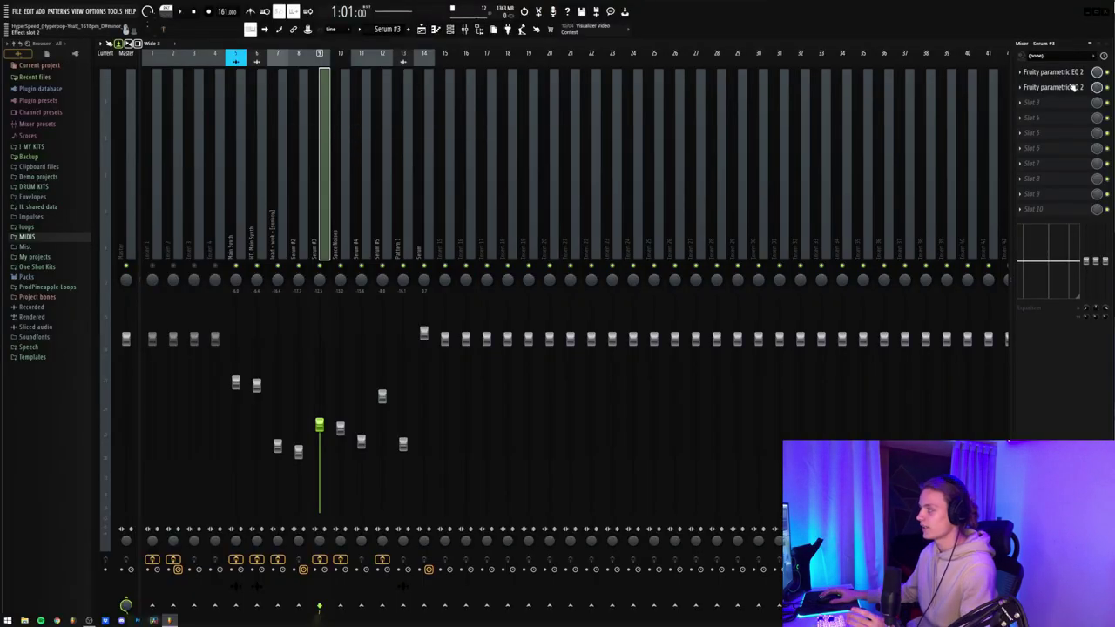
{"action": "left_click", "coordinate": [1072, 87]}
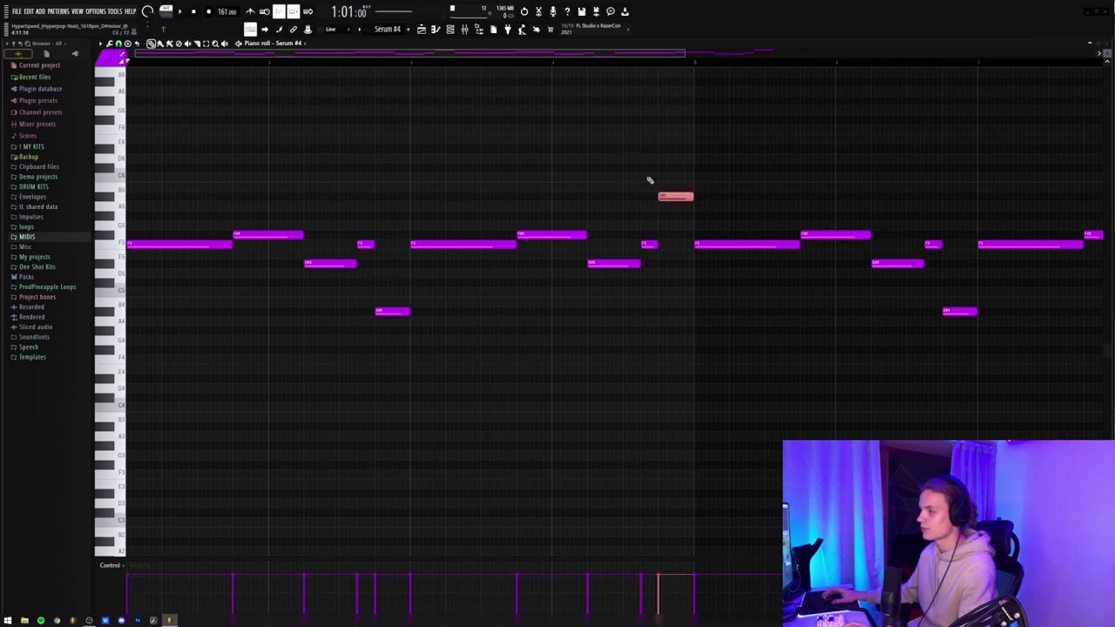
Examine the Serum #4 melody, select bars 1 to 4 in its timeline, and play them
{"action": "left_click", "coordinate": [563, 62], "text": "ctrl"}
{"action": "scroll", "coordinate": [563, 62], "scroll_direction": "down", "scroll_amount": 3}
{"action": "scroll", "coordinate": [605, 67], "scroll_direction": "up", "scroll_amount": 3}
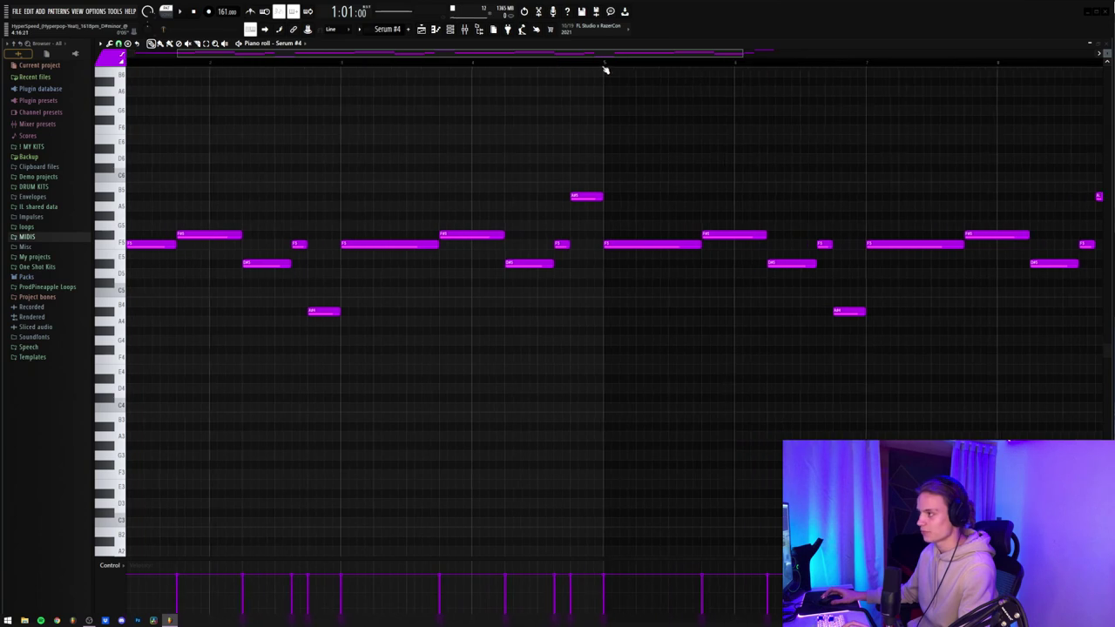
{"action": "left_click_drag", "start_coordinate": [590, 65], "coordinate": [114, 64]}
{"action": "key", "text": "ctrl+d"}
{"action": "key", "text": "space"}
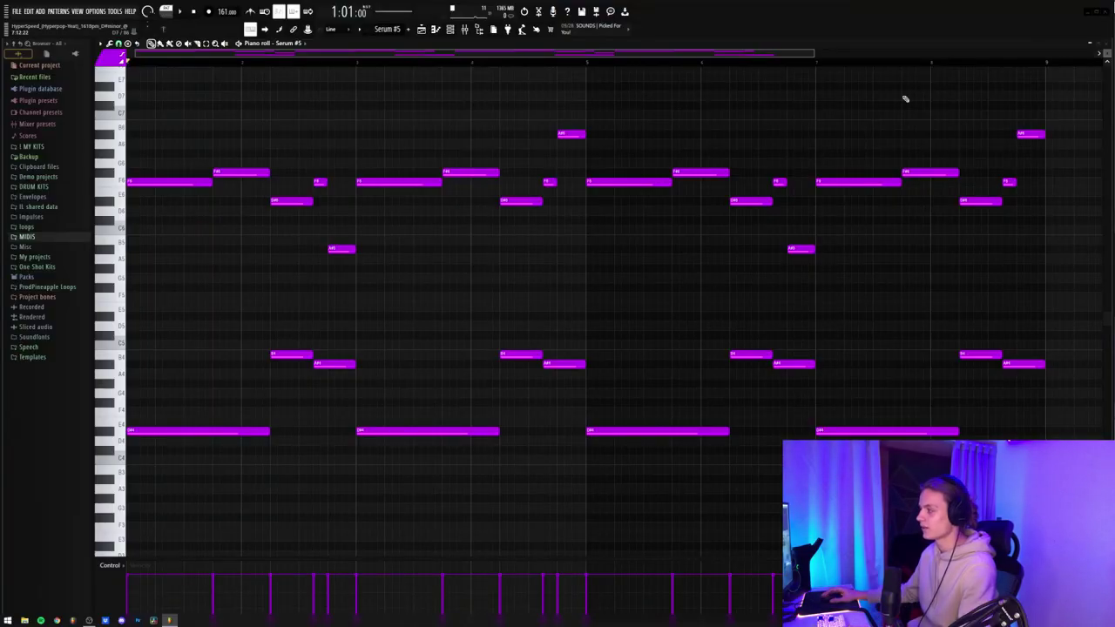
Examine the upper melody notes and the lower chord-root notes of the Serum #5 channel
{"action": "left_click_drag", "start_coordinate": [1052, 102], "coordinate": [128, 282]}
{"action": "right_click", "coordinate": [283, 282]}
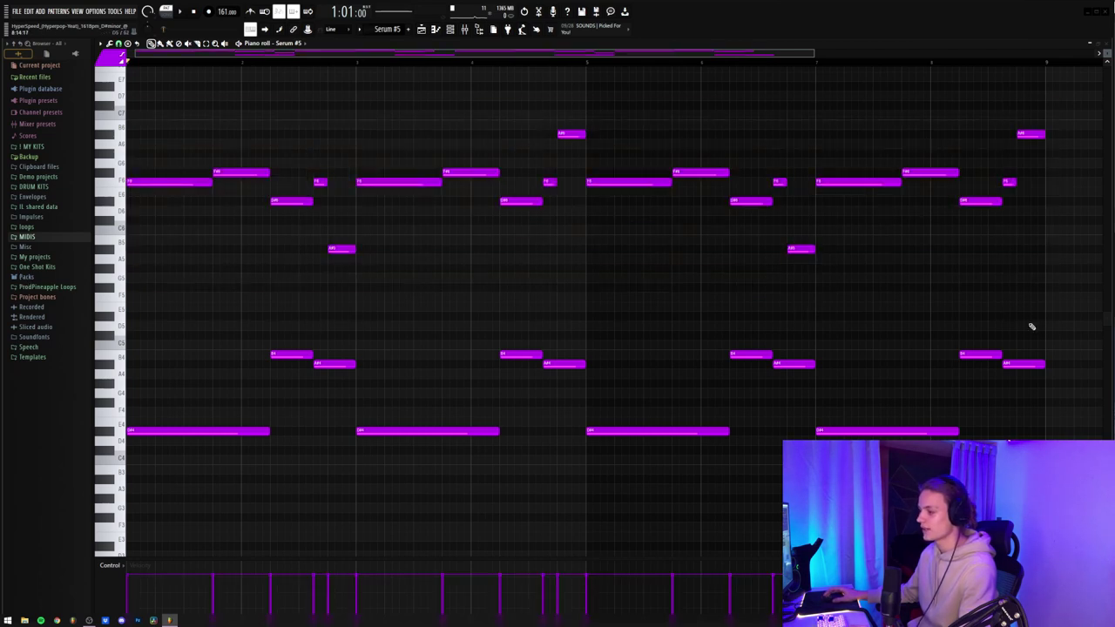
{"action": "left_click_drag", "start_coordinate": [1040, 322], "coordinate": [130, 510]}
{"action": "right_click", "coordinate": [254, 288]}
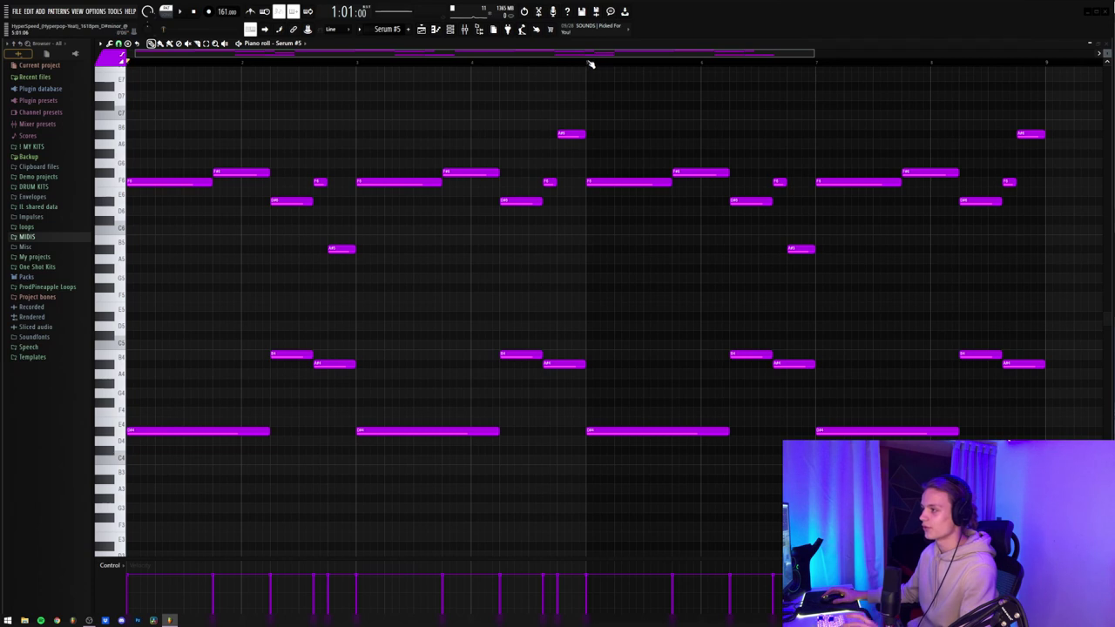
Play bars 1 to 4 of Serum #5 and inspect the Fruity Reeverb 2 and Fruity parametric EQ 2 on its mixer track
{"action": "left_click_drag", "start_coordinate": [589, 66], "coordinate": [4, 111]}
{"action": "right_click", "coordinate": [429, 91]}
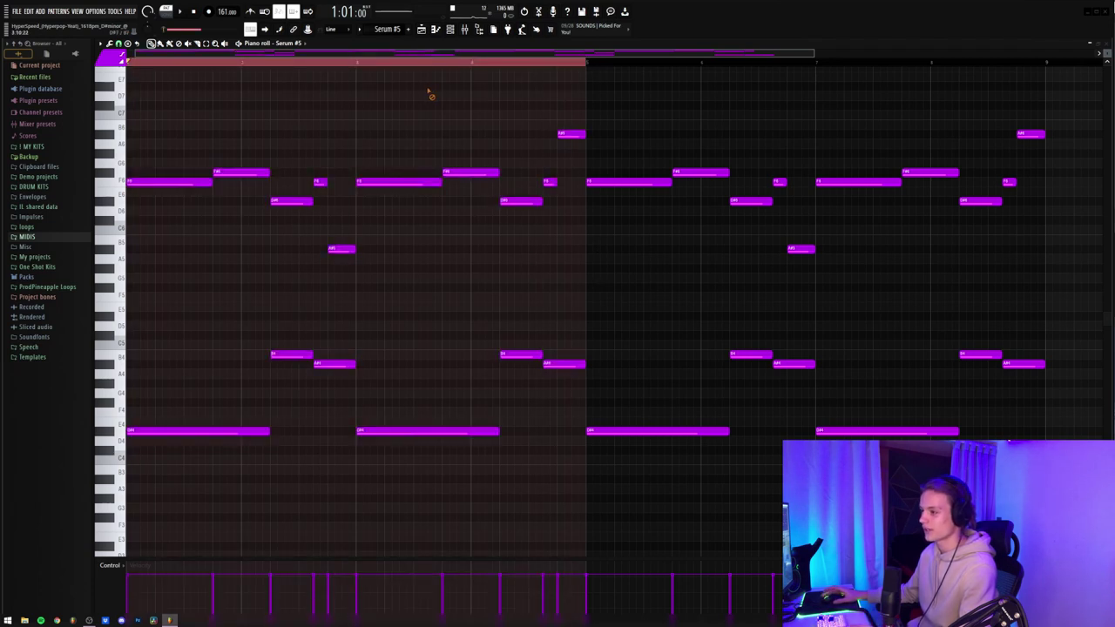
{"action": "key", "text": "space"}
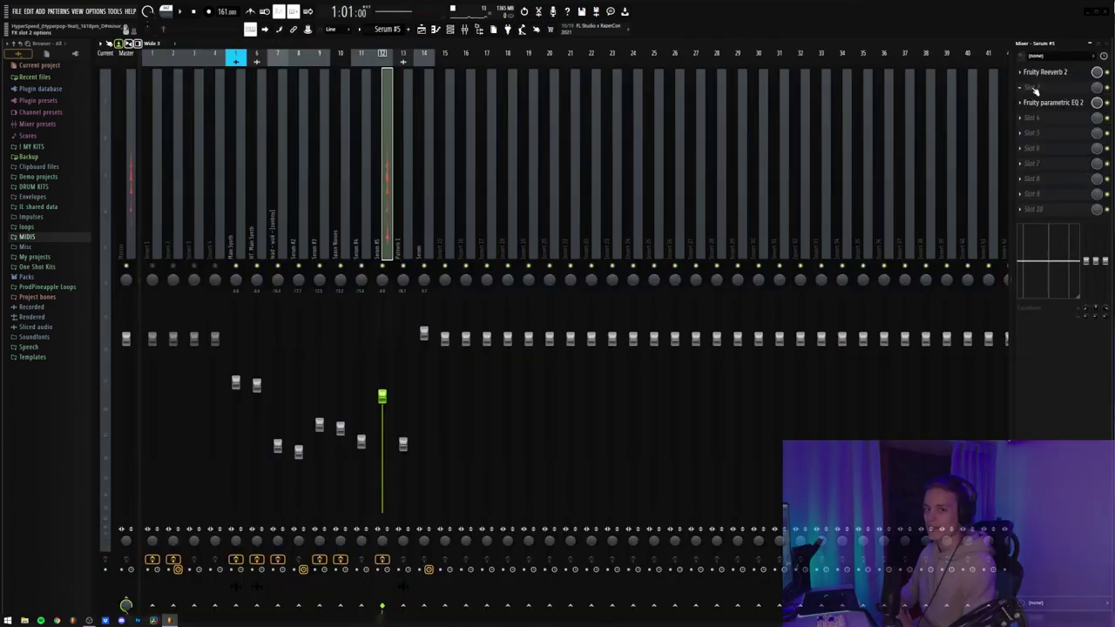
{"action": "left_click", "coordinate": [1050, 73]}
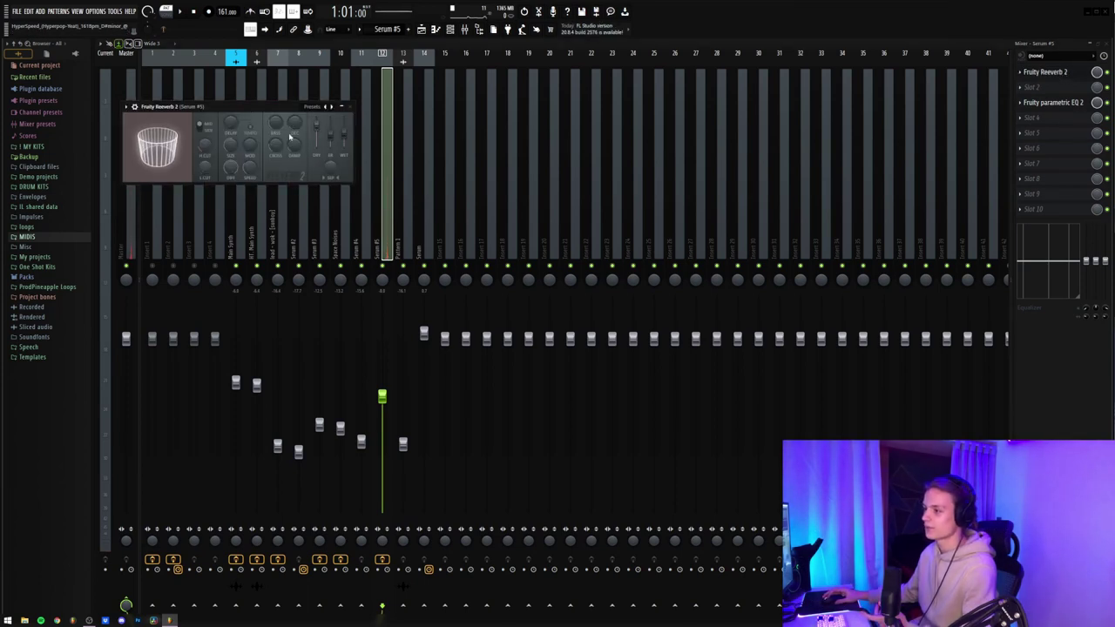
{"action": "left_click", "coordinate": [1051, 103]}
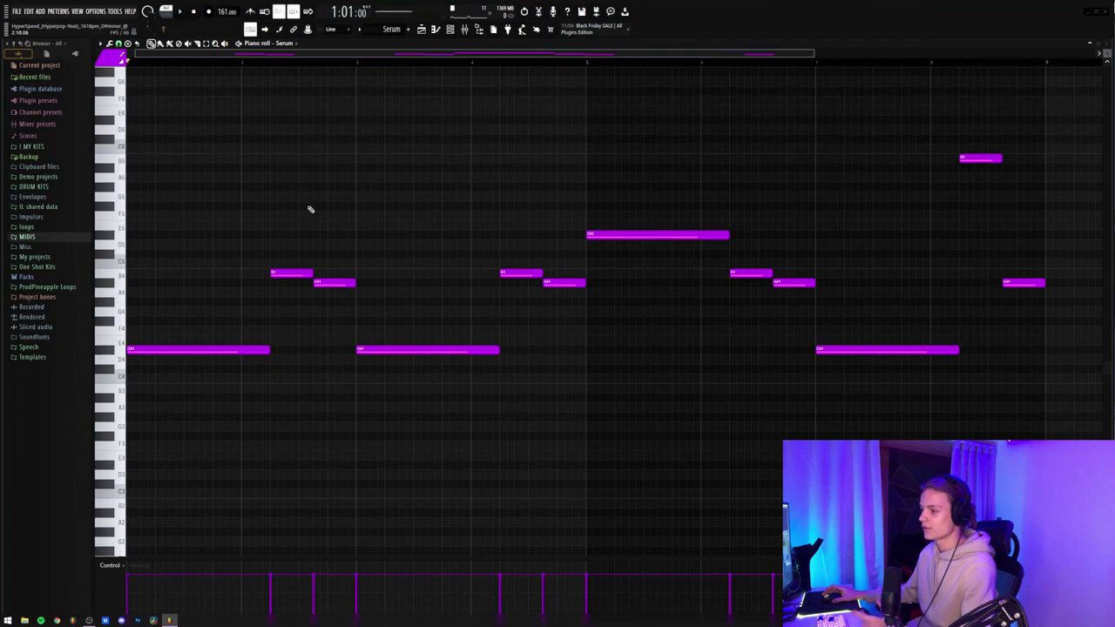
Examine the opening two-bar phrase of the Serum channel, select bars 1 to 8, and play them
{"action": "left_click_drag", "start_coordinate": [320, 250], "coordinate": [186, 374]}
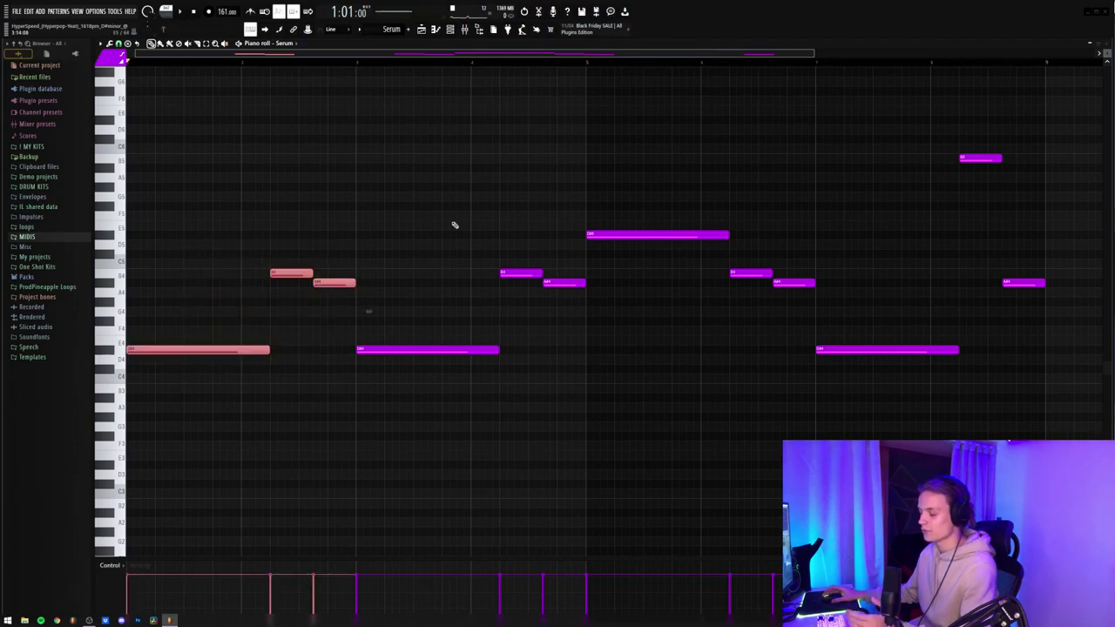
{"action": "left_click", "coordinate": [451, 220]}
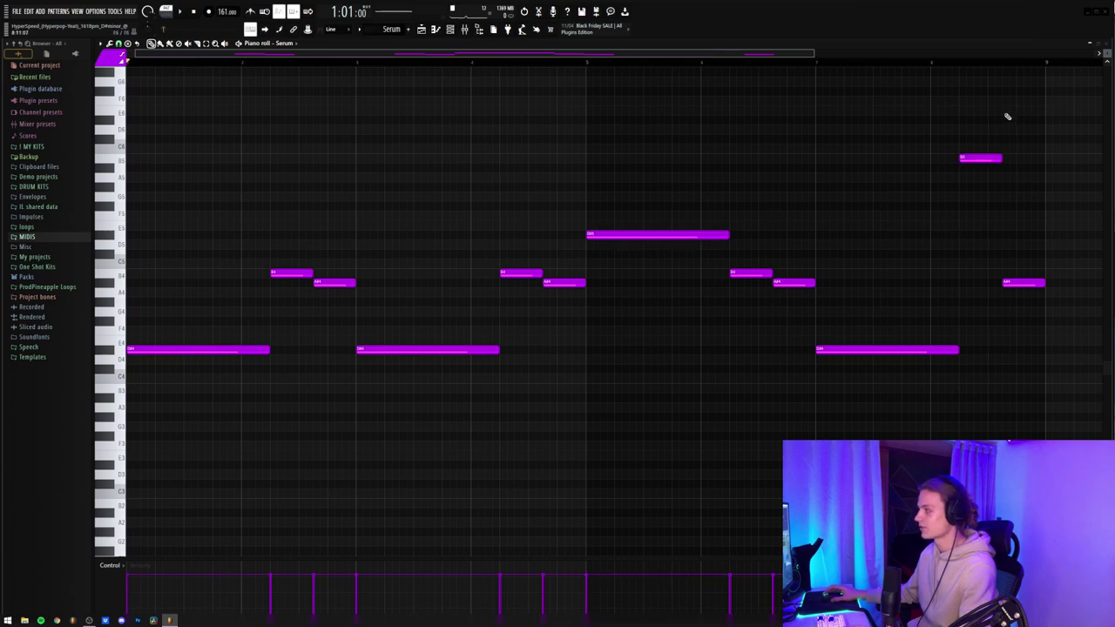
{"action": "left_click_drag", "start_coordinate": [1050, 66], "coordinate": [127, 63]}
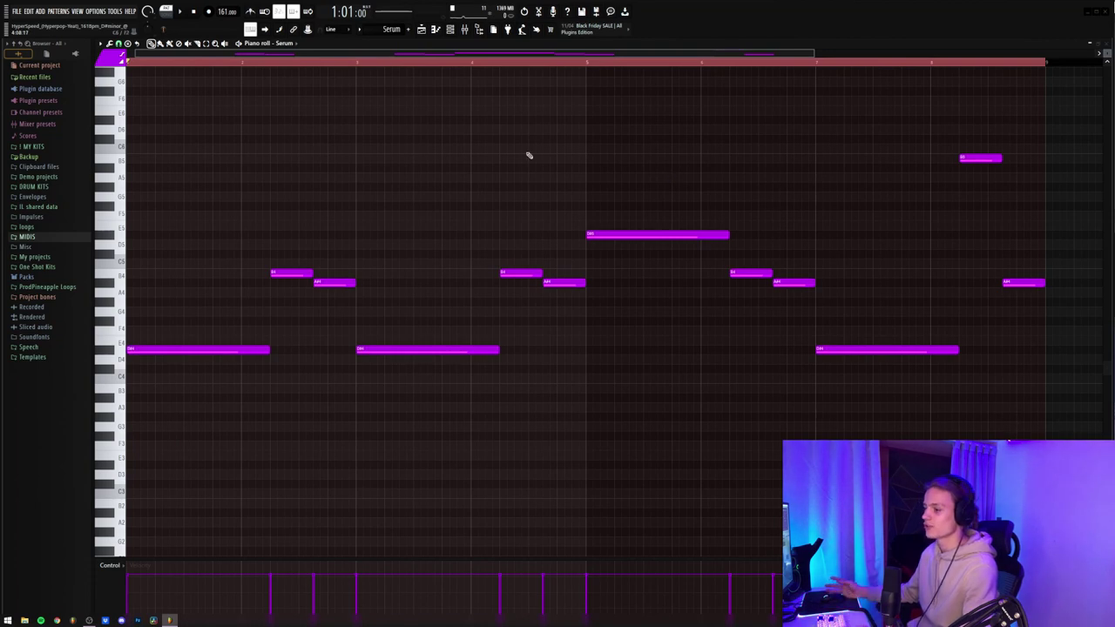
{"action": "key", "text": "space"}
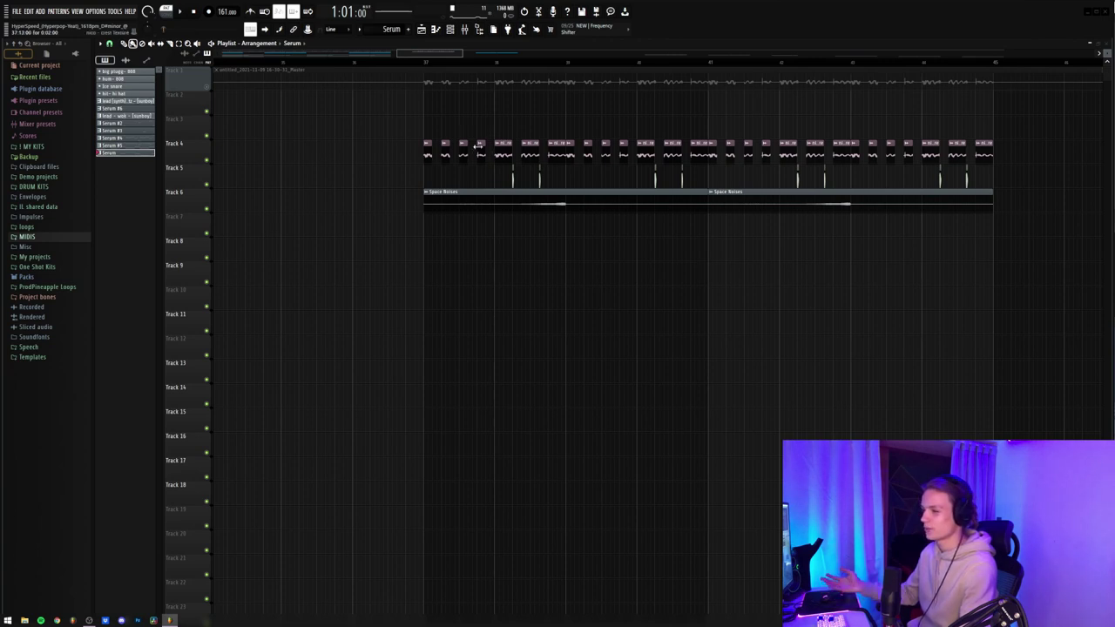
Inspect the zap- perc sample's settings, select bars 37 to 44 in the playlist, and play them
{"action": "left_click_drag", "start_coordinate": [389, 206], "coordinate": [978, 218]}
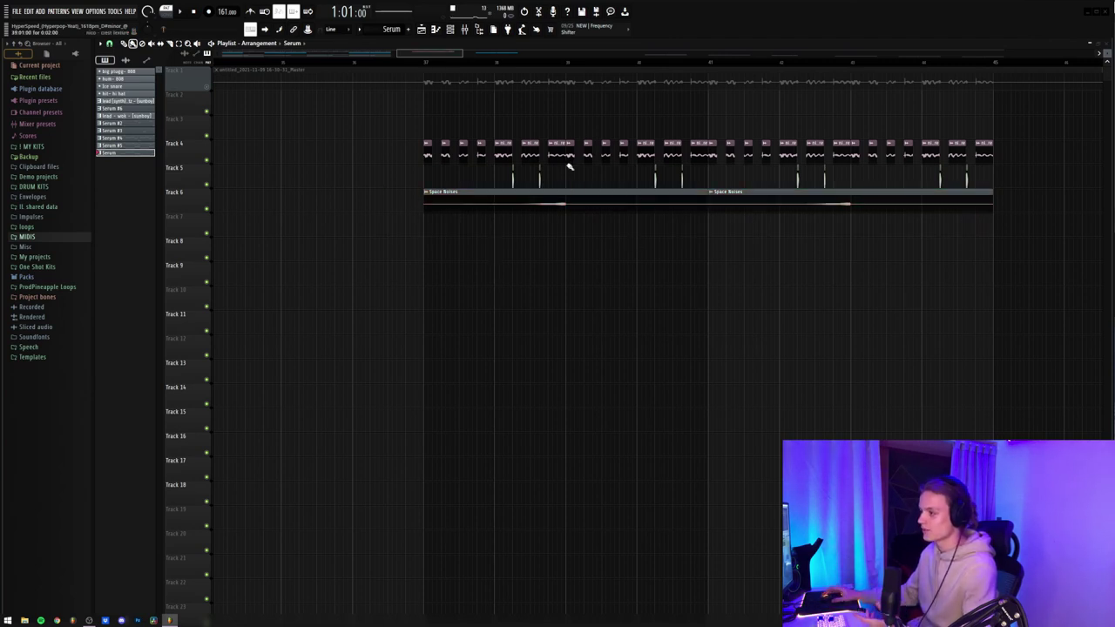
{"action": "double_click", "coordinate": [540, 179]}
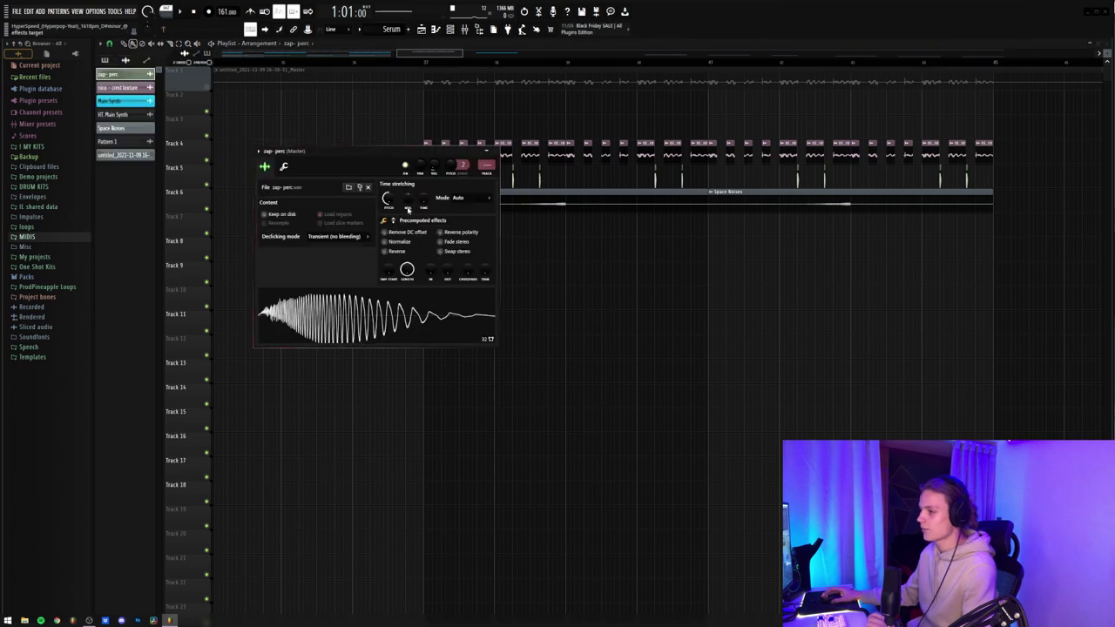
{"action": "left_click", "coordinate": [493, 151]}
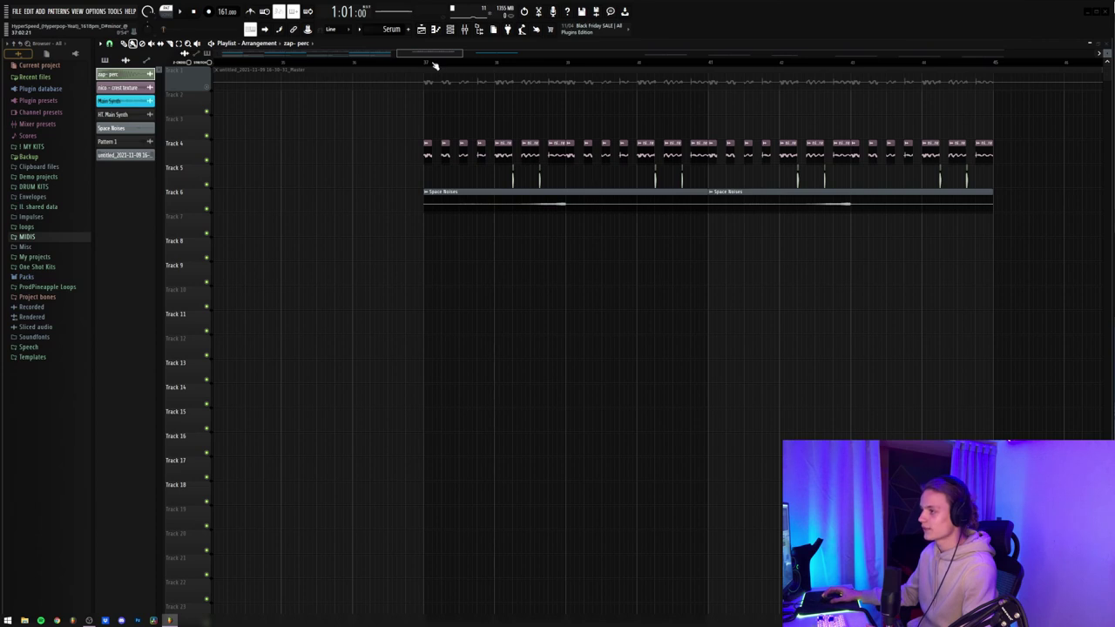
{"action": "left_click_drag", "start_coordinate": [425, 65], "coordinate": [983, 111]}
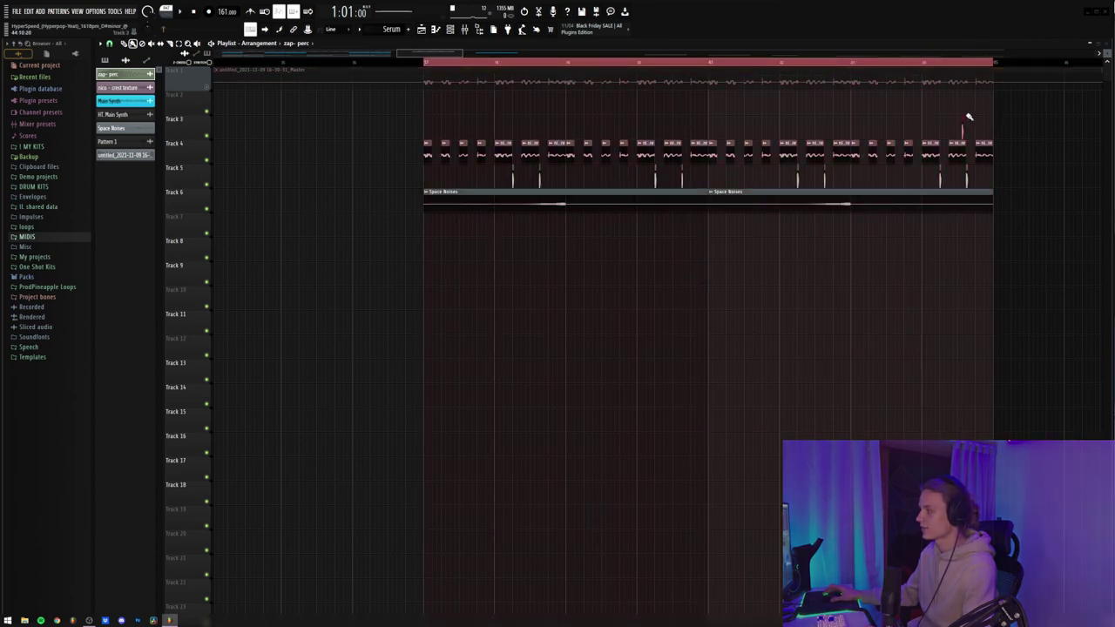
{"action": "key", "text": "space"}
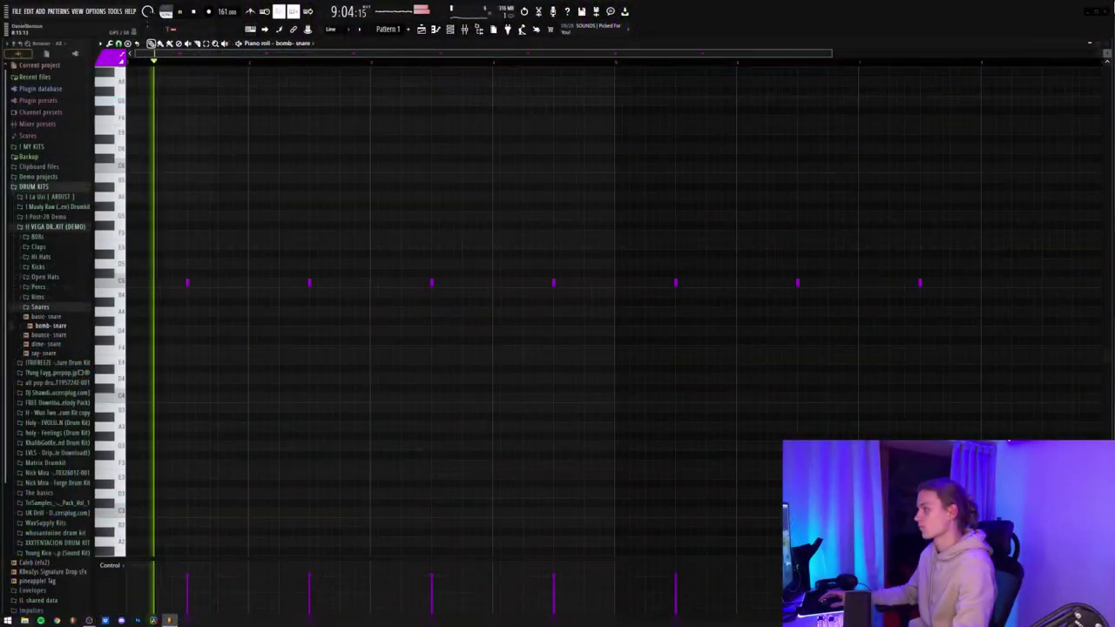
Duplicate the bar 7 bomb- snare hit into bar 8 and select the whole eight-bar snare pattern
{"action": "scroll", "coordinate": [879, 64], "scroll_direction": "down", "scroll_amount": 4}
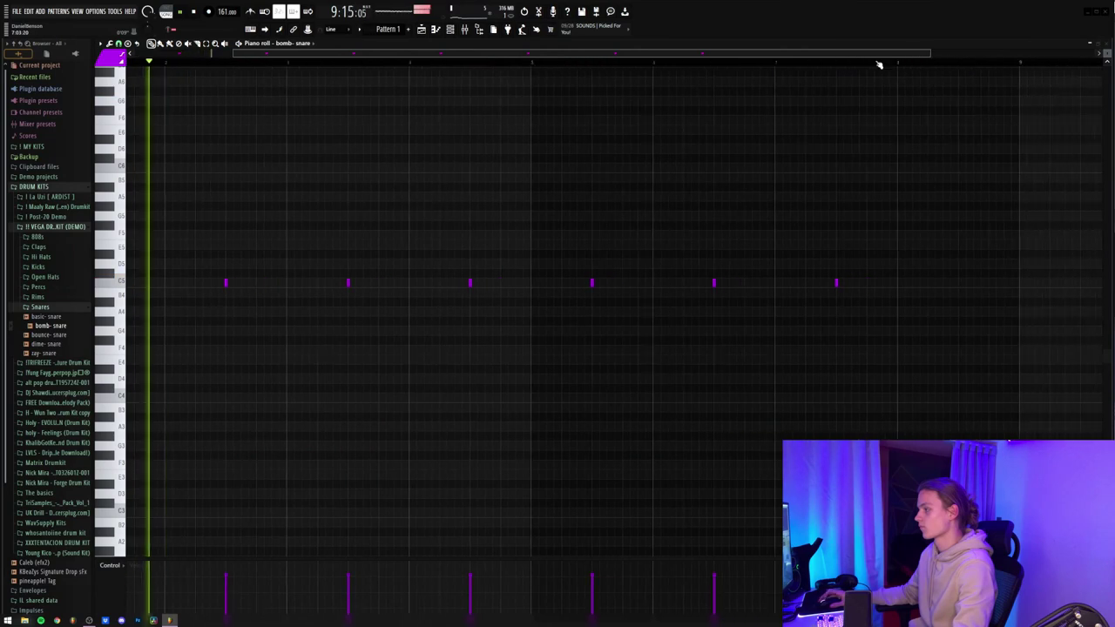
{"action": "left_click_drag", "start_coordinate": [749, 66], "coordinate": [661, 71]}
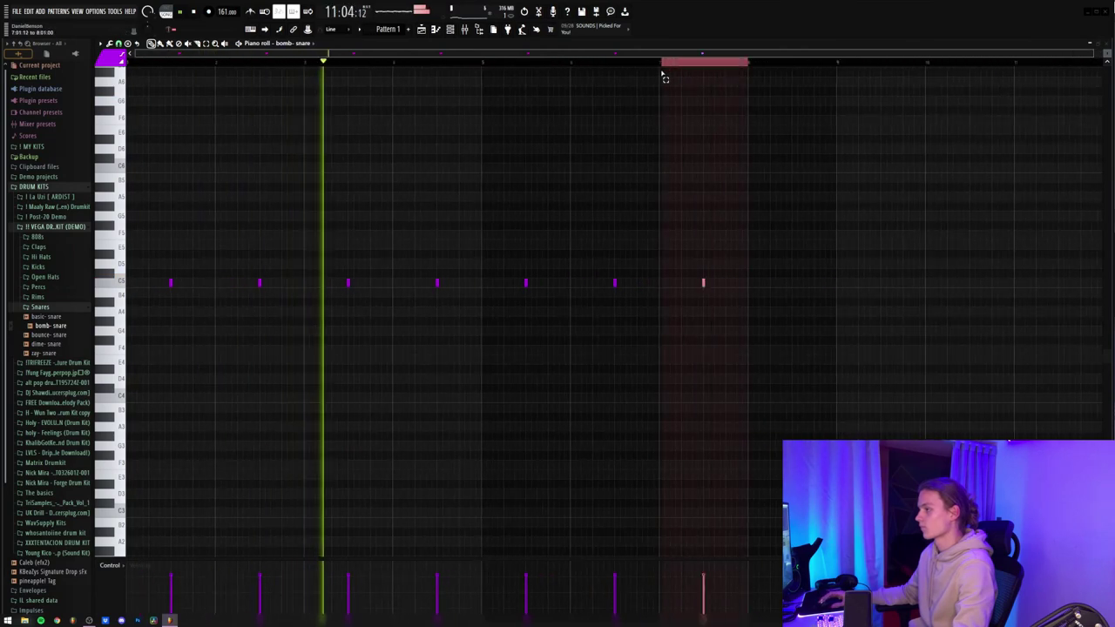
{"action": "key", "text": "ctrl+b"}
{"action": "key", "text": "ctrl+a"}
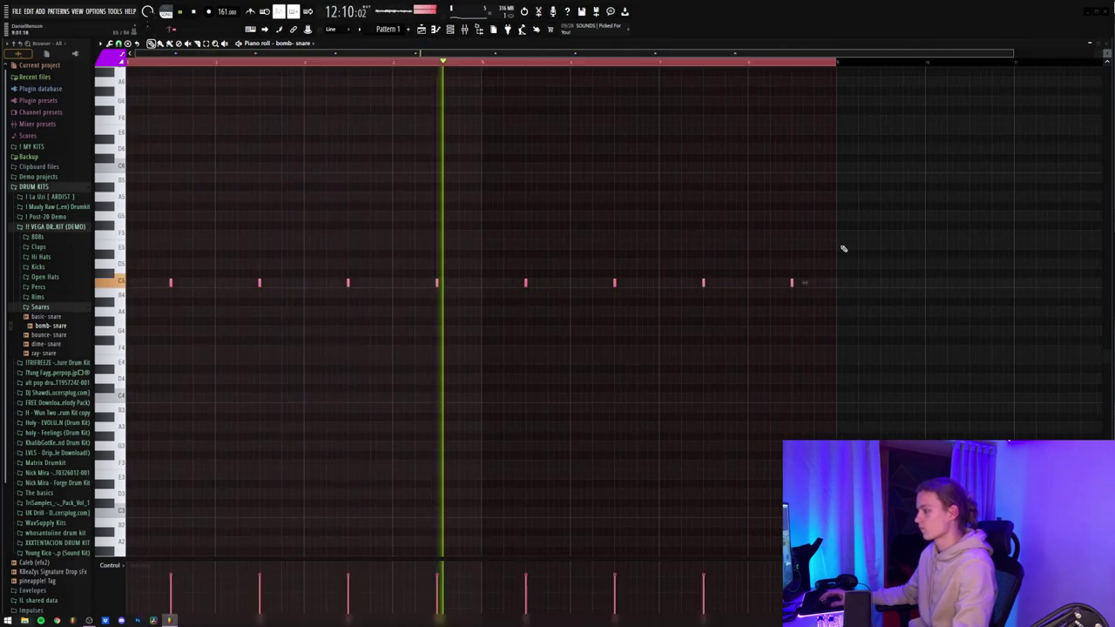
{"action": "left_click_drag", "start_coordinate": [850, 250], "coordinate": [137, 300]}
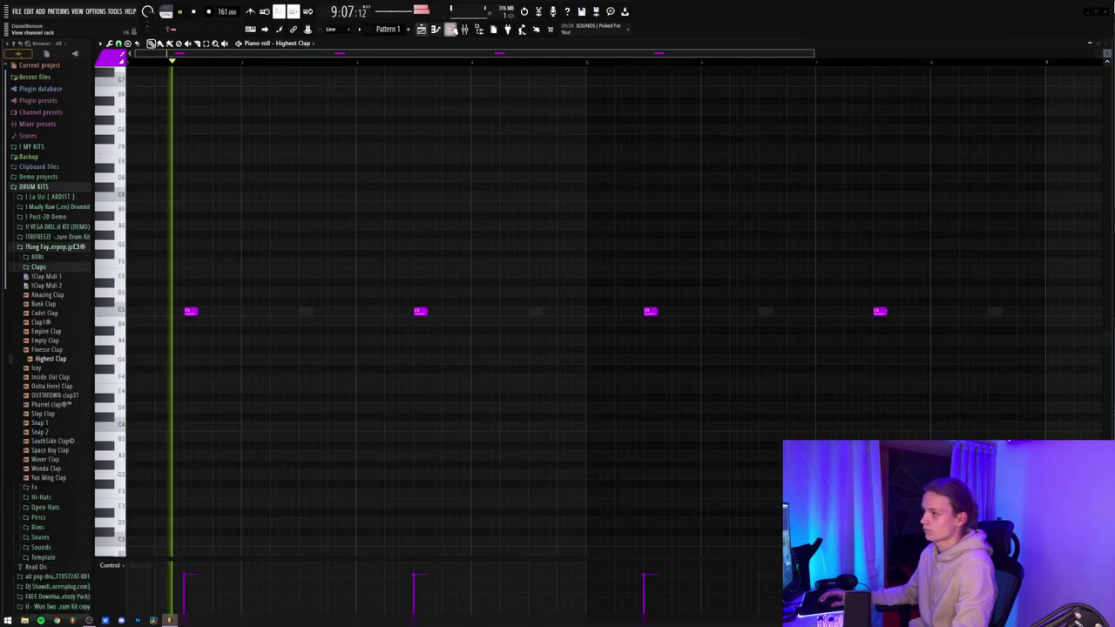
Set the Highest Clap channel's volume to 60% and add the Mewtwo 808_2 sample from the kit's 808s folder
{"action": "key", "text": "F6"}
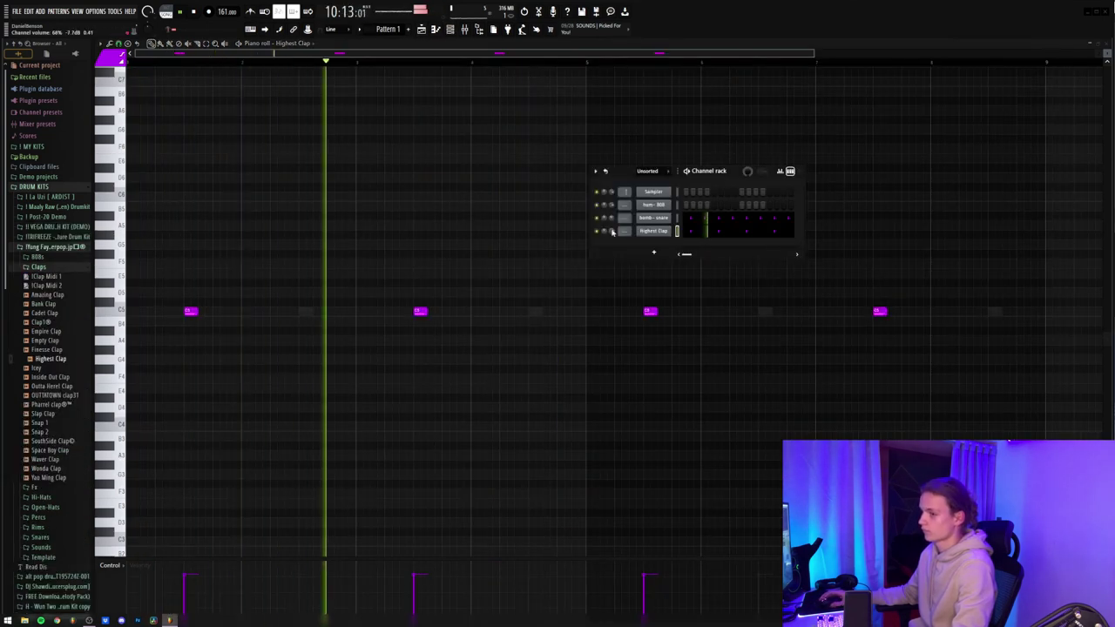
{"action": "left_click", "coordinate": [37, 257]}
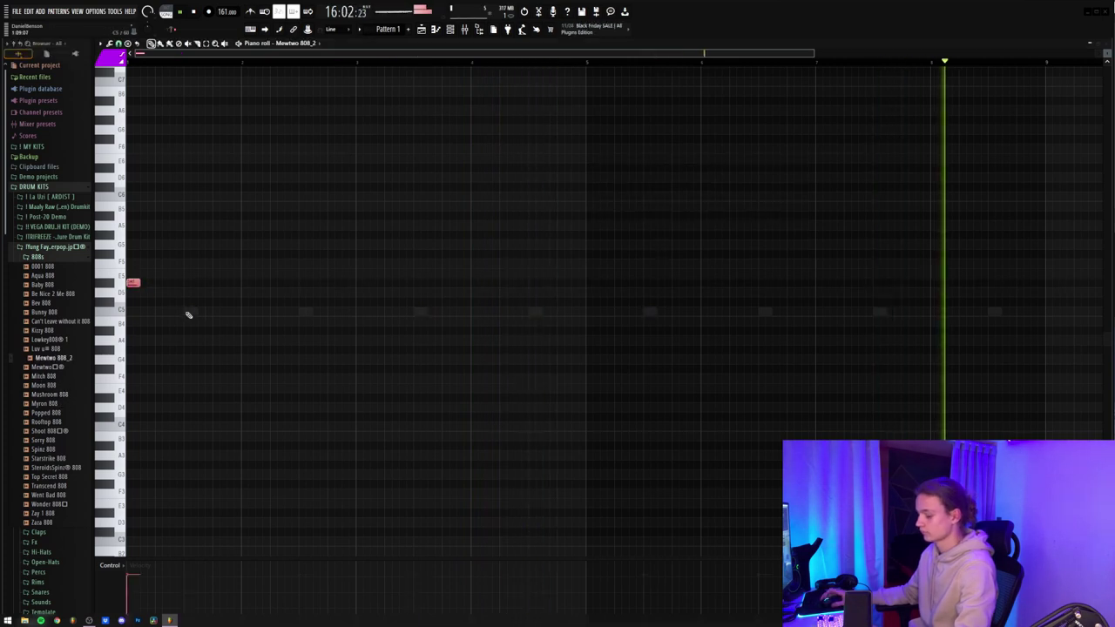
Try further D#5 notes after the opening Mewtwo 808_2 hit, including a long one in bar 1, and delete them
{"action": "left_click_drag", "start_coordinate": [169, 284], "coordinate": [226, 288]}
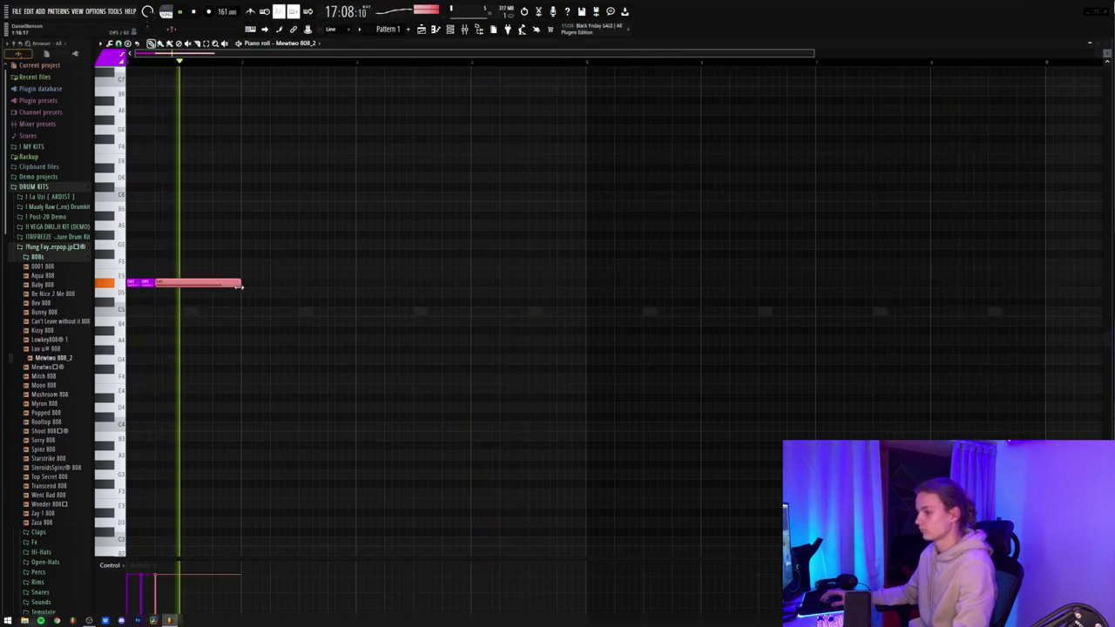
{"action": "left_click_drag", "start_coordinate": [340, 295], "coordinate": [390, 285]}
{"action": "key", "text": "space"}
{"action": "key", "text": "space"}
{"action": "right_click", "coordinate": [446, 283]}
{"action": "right_click", "coordinate": [190, 287]}
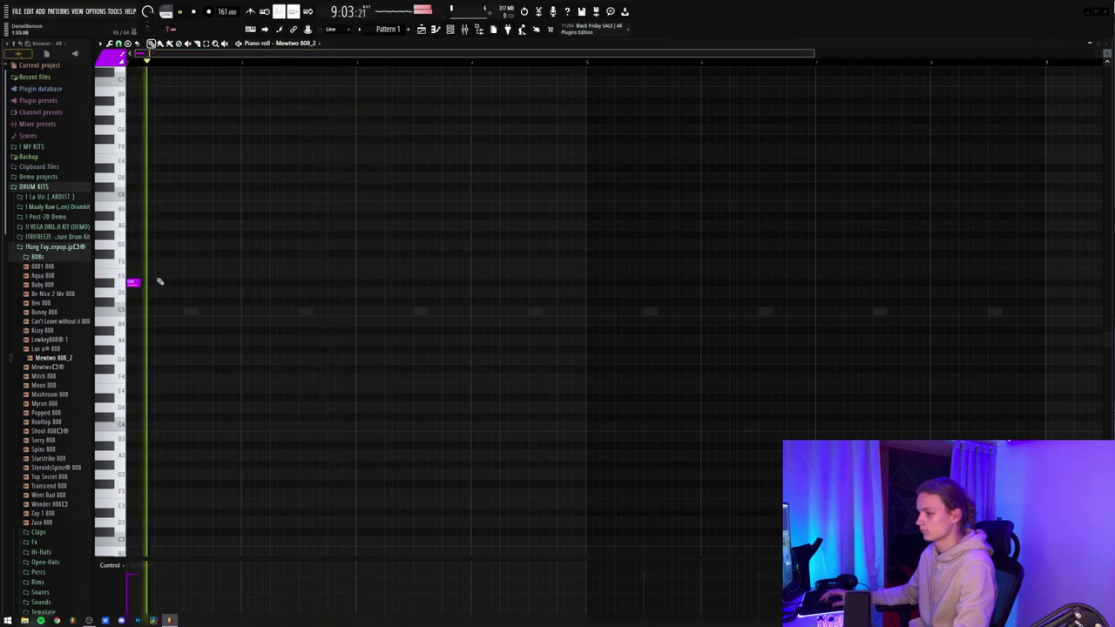
Add a second D#5 note in bar 1 of Mewtwo 808_2 and lengthen both notes to fill the bar back to back
{"action": "left_click", "coordinate": [170, 282]}
{"action": "left_click_drag", "start_coordinate": [209, 285], "coordinate": [213, 285]}
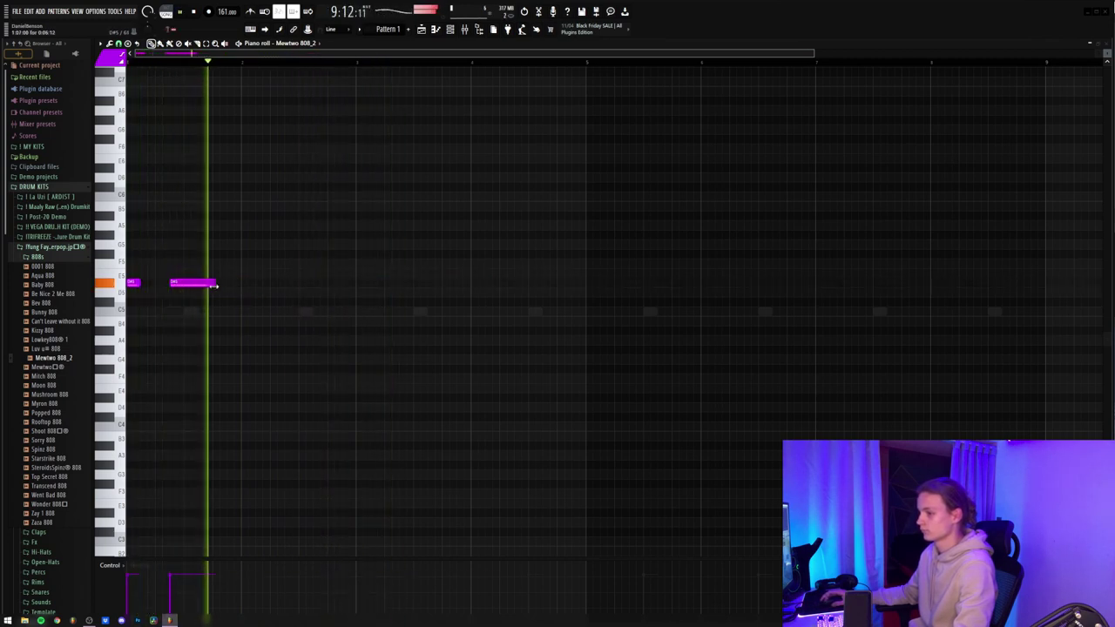
{"action": "left_click_drag", "start_coordinate": [139, 284], "coordinate": [172, 282]}
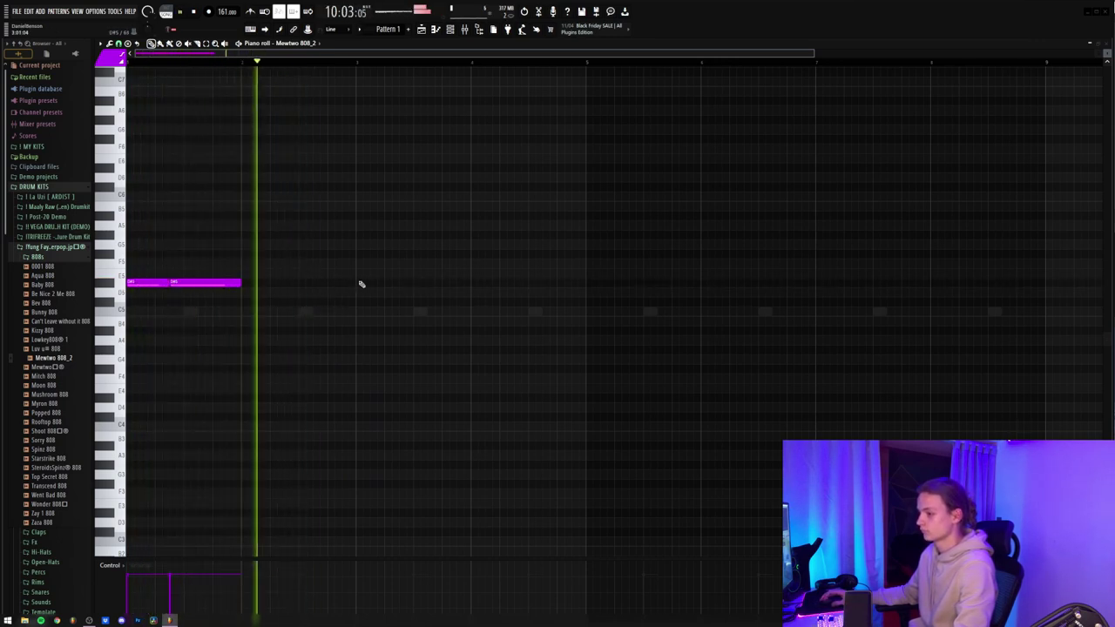
Copy the two bar 1 Mewtwo 808_2 notes to bar 3 and raise the first copied note by an octave
{"action": "mouse_move", "coordinate": [367, 287]}
{"action": "left_mouse_down"}
{"action": "mouse_move", "coordinate": [139, 282]}
{"action": "mouse_move", "coordinate": [422, 285]}
{"action": "mouse_move", "coordinate": [410, 284]}
{"action": "left_mouse_up"}
{"action": "key", "text": "space"}
{"action": "key", "text": "space"}
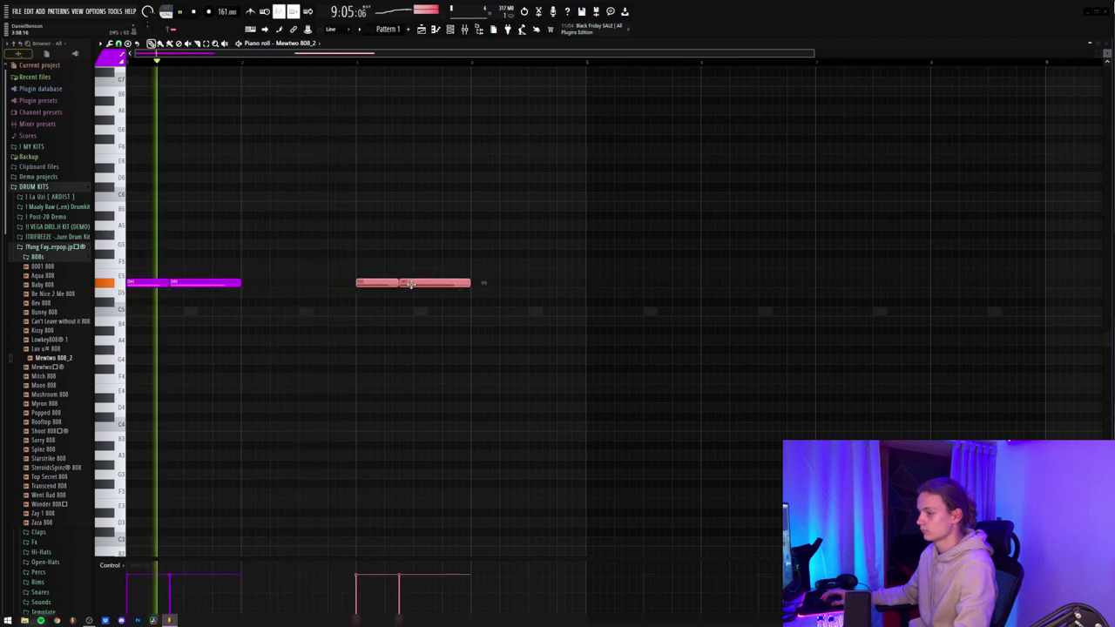
{"action": "left_click", "coordinate": [356, 299], "text": "ctrl"}
{"action": "left_click", "coordinate": [375, 282]}
{"action": "key", "text": "ctrl+Up"}
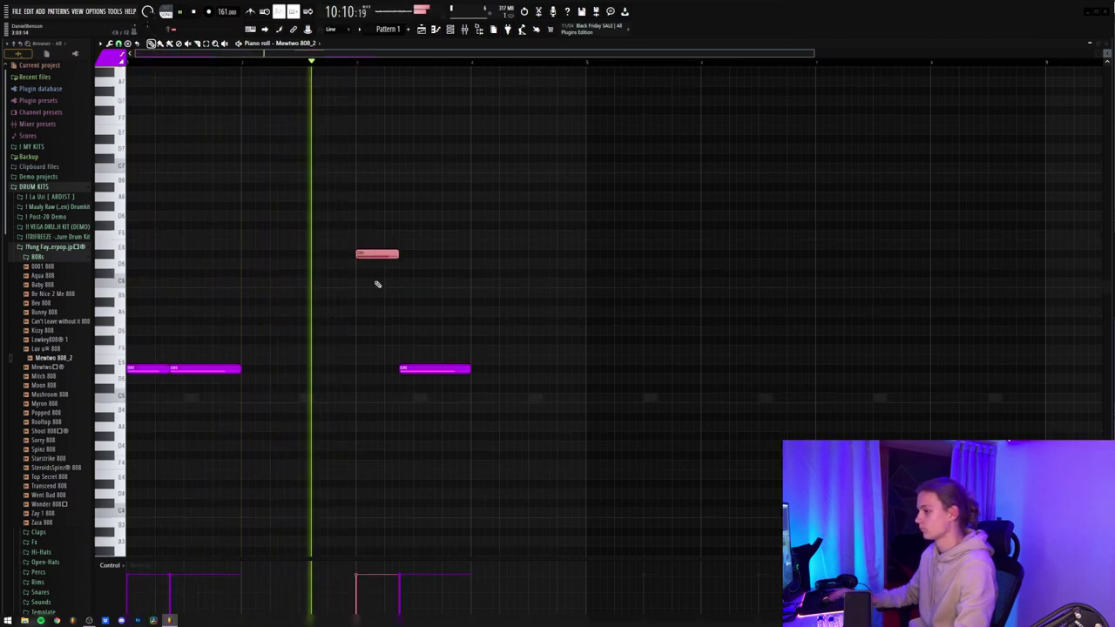
Add a short D#5 note in bar 4 and duplicate the four-bar Mewtwo 808_2 pattern into bars 5 to 8
{"action": "left_click_drag", "start_coordinate": [649, 238], "coordinate": [130, 439]}
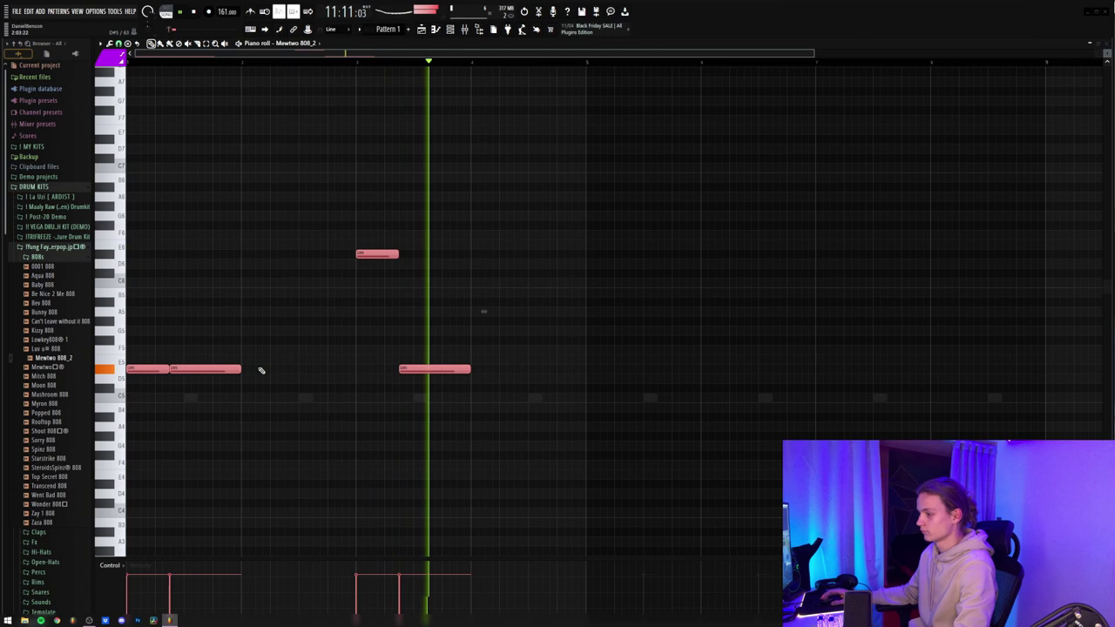
{"action": "left_click", "coordinate": [505, 369]}
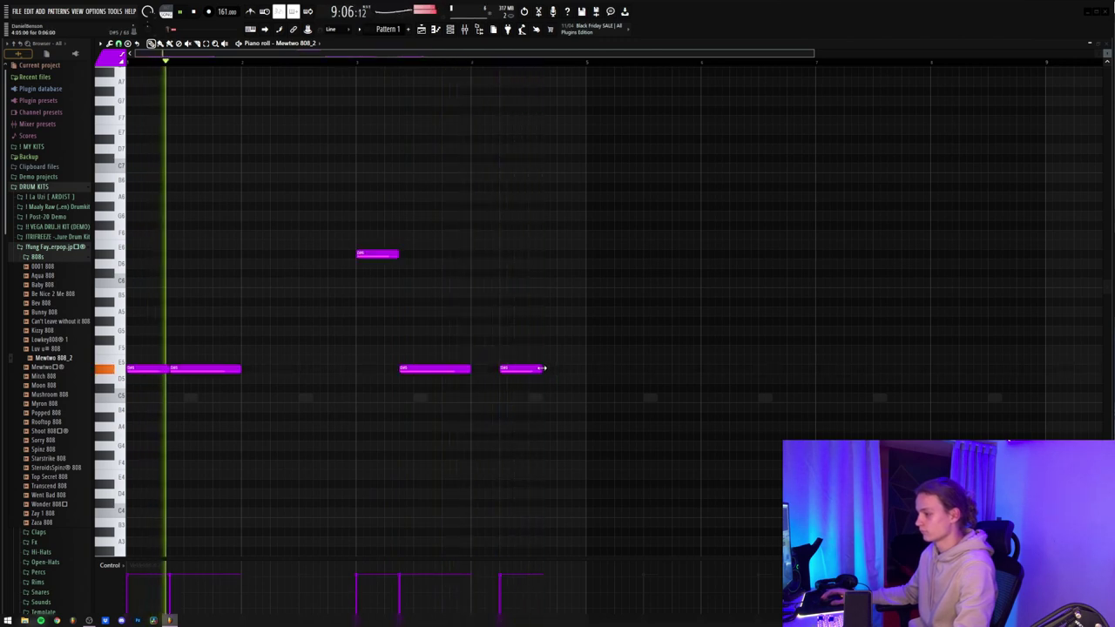
{"action": "left_click_drag", "start_coordinate": [542, 368], "coordinate": [513, 372]}
{"action": "left_click_drag", "start_coordinate": [594, 183], "coordinate": [2, 449]}
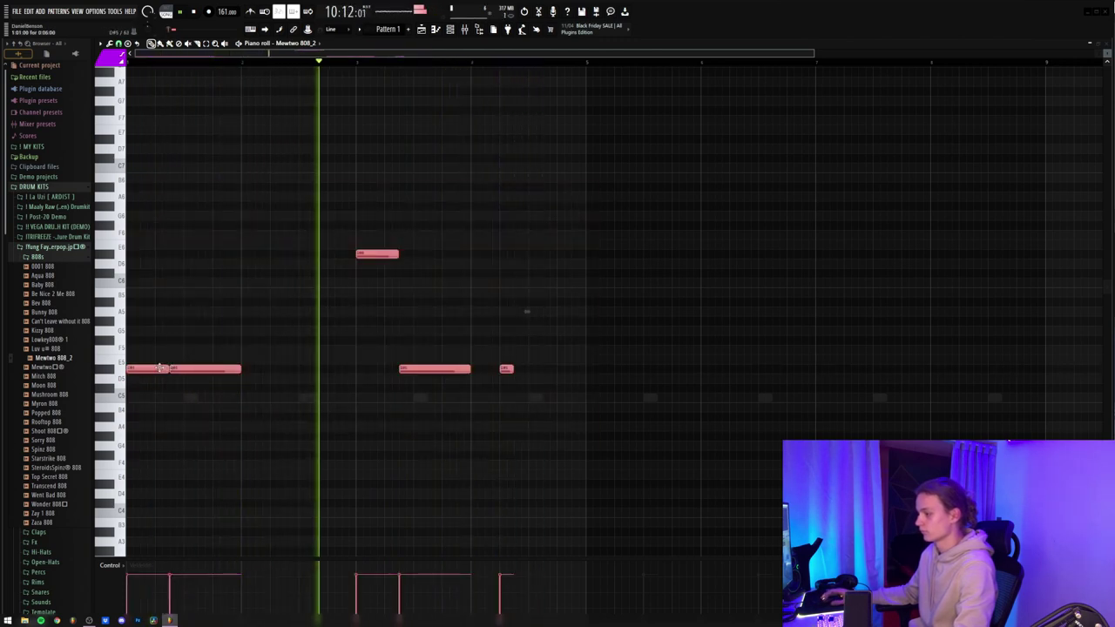
{"action": "left_click_drag", "start_coordinate": [160, 371], "coordinate": [615, 377]}
{"action": "left_click", "coordinate": [388, 200], "text": "ctrl"}
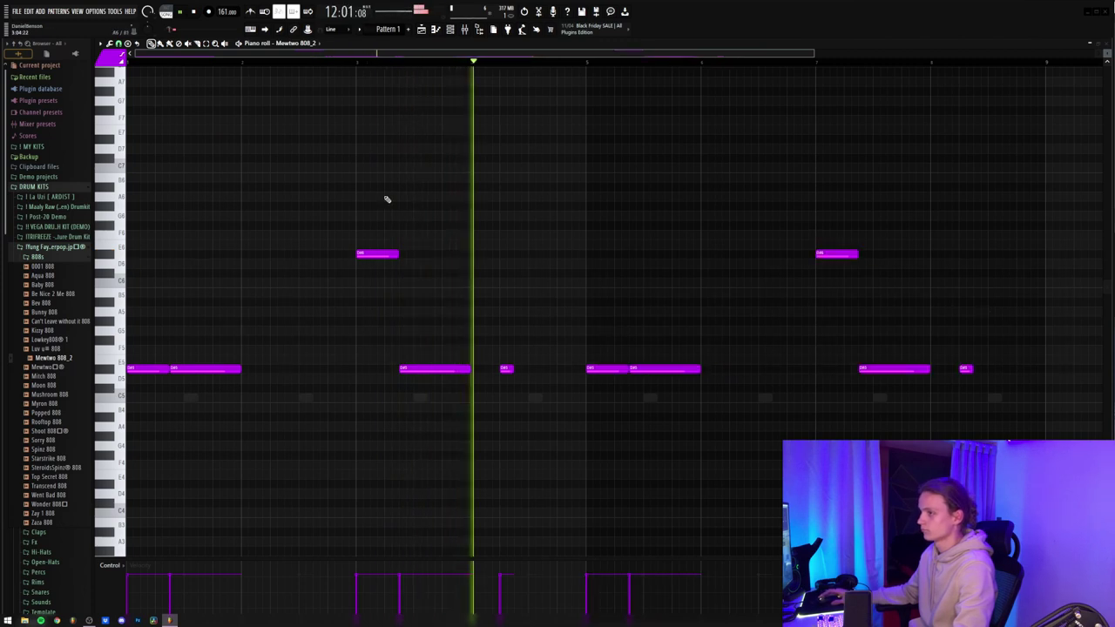
Place a B5 and an A#5 note for hum- 808 in bar 2, lengthened back to back up to the bar's end
{"action": "left_click", "coordinate": [450, 30]}
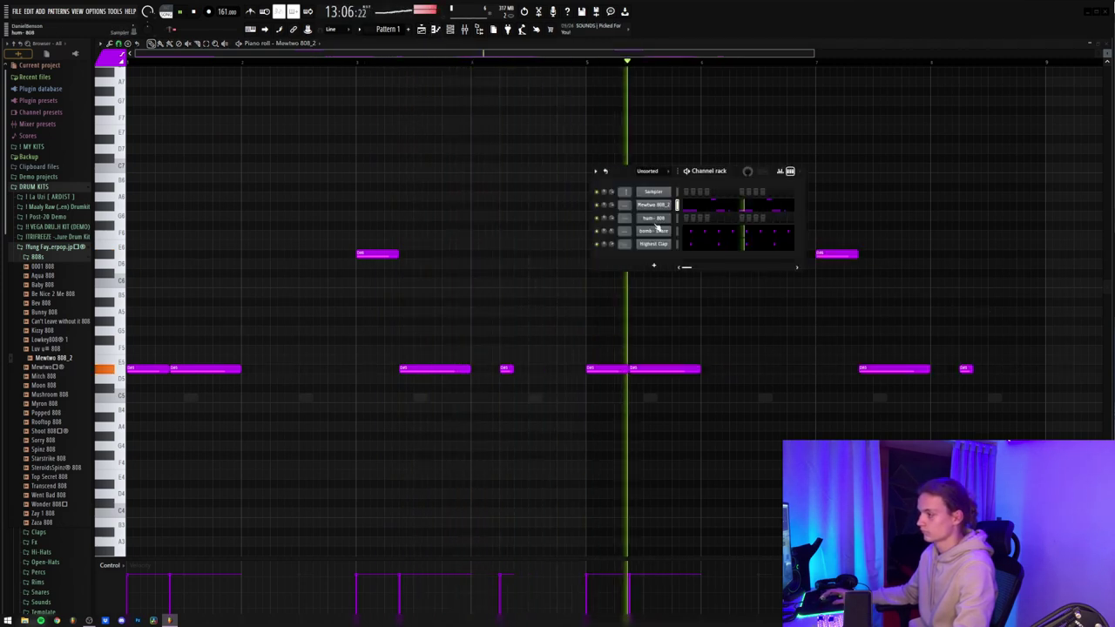
{"action": "right_click", "coordinate": [658, 219]}
{"action": "left_click", "coordinate": [690, 219]}
{"action": "left_click", "coordinate": [276, 148]}
{"action": "left_click", "coordinate": [318, 158]}
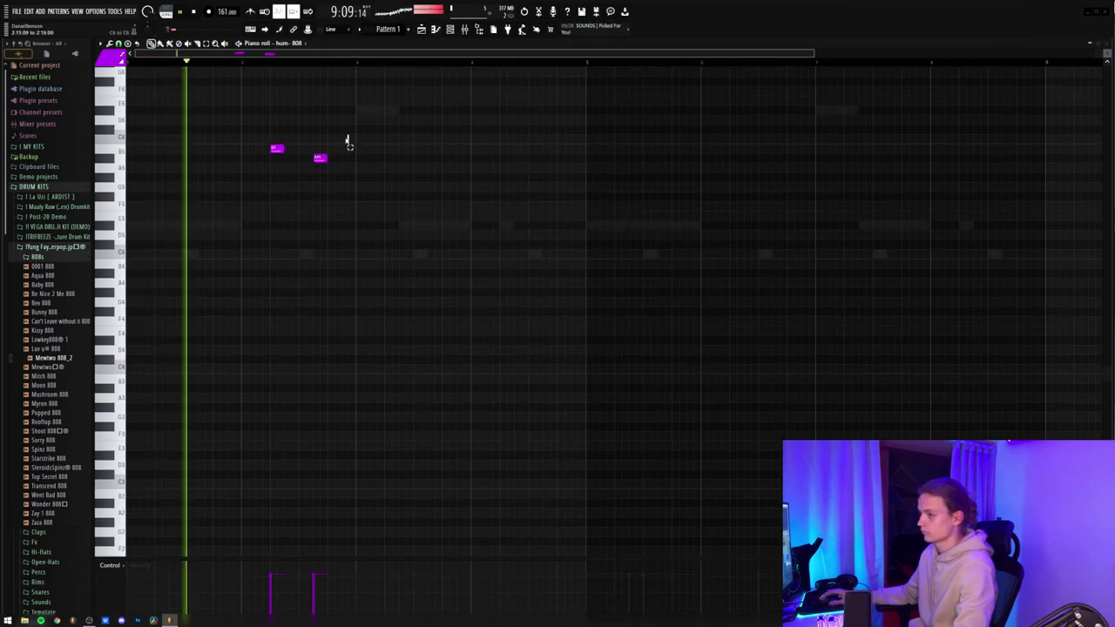
{"action": "left_click_drag", "start_coordinate": [341, 153], "coordinate": [369, 154]}
{"action": "left_click", "coordinate": [456, 180], "text": "ctrl"}
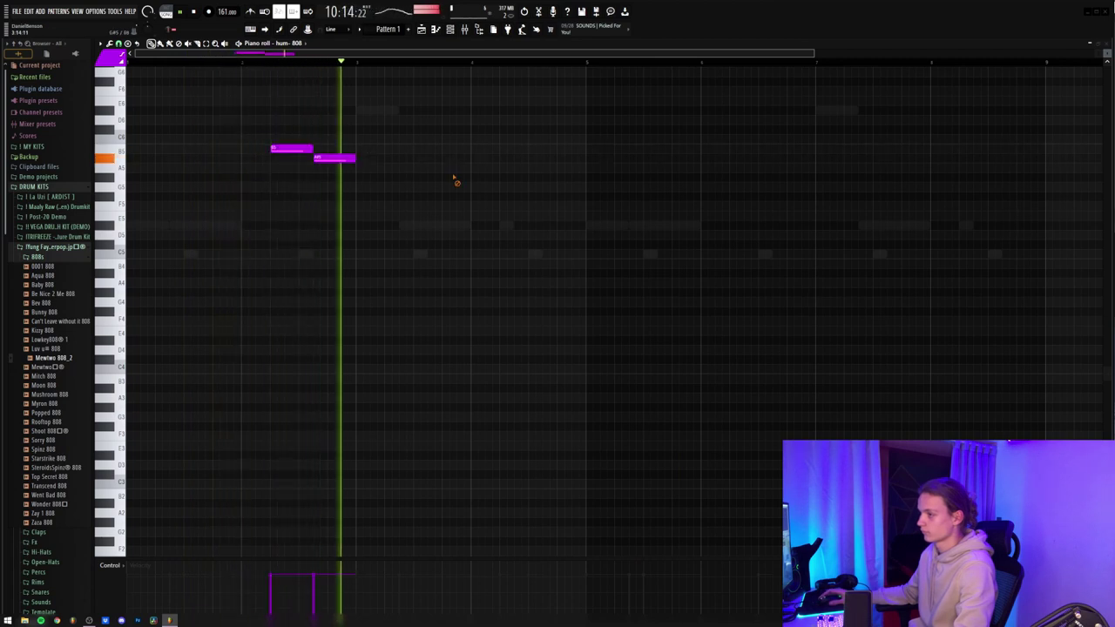
Copy the two hum- 808 notes into bar 4 and shorten the copied B5 so it ends where the A#5 starts
{"action": "key", "text": "ctrl+a"}
{"action": "key", "text": "ctrl+b"}
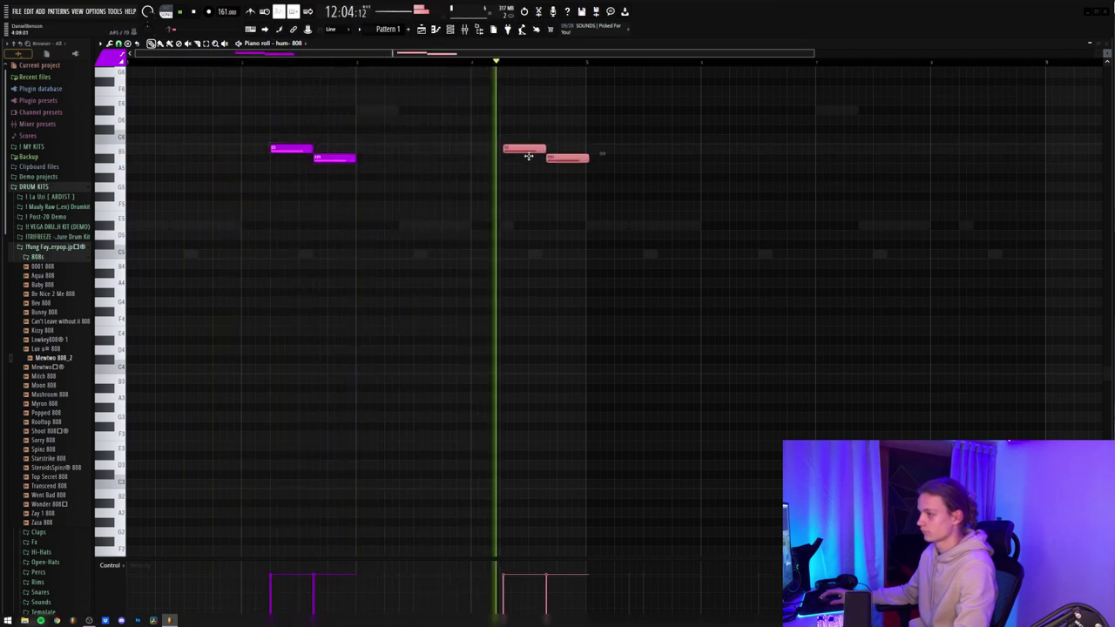
{"action": "left_click", "coordinate": [529, 159], "text": "ctrl"}
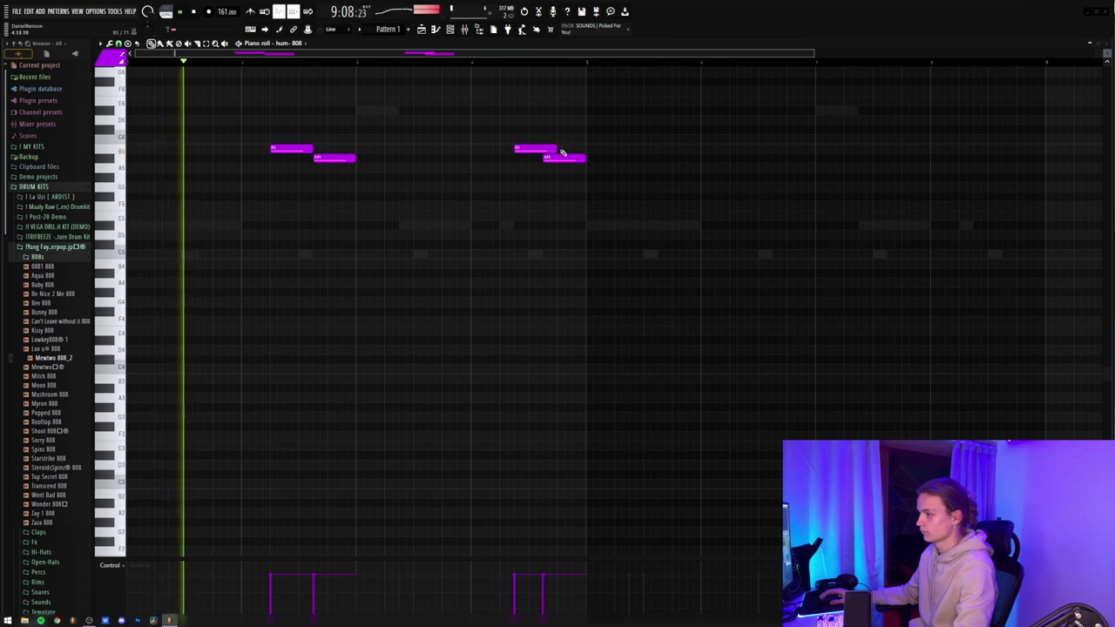
{"action": "left_click_drag", "start_coordinate": [556, 150], "coordinate": [544, 151]}
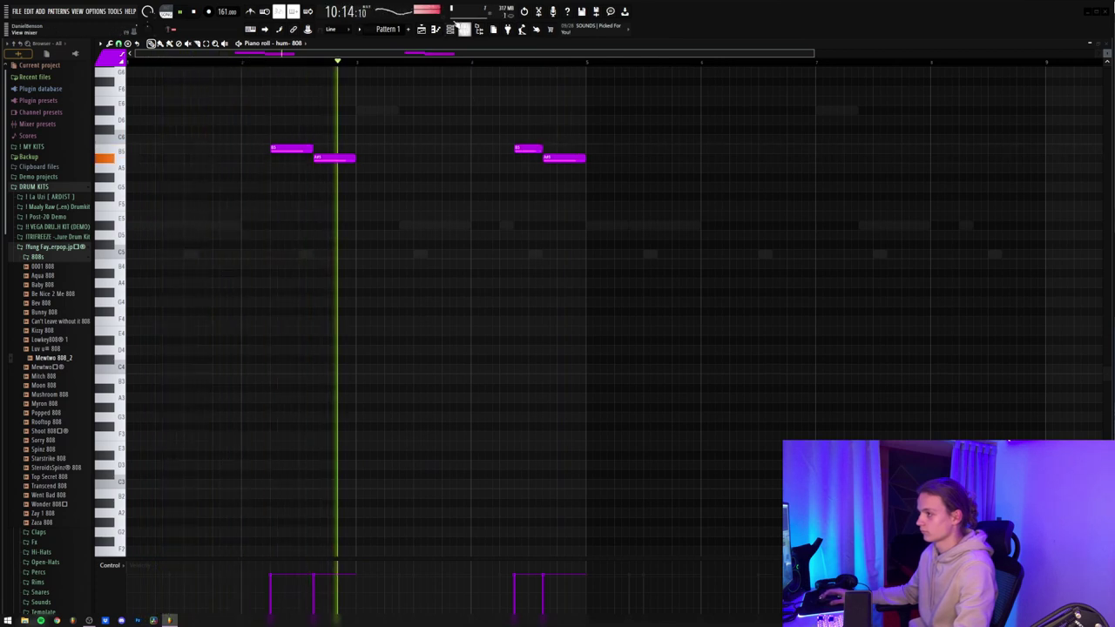
Place D#5 hits of the shorty got a thumper v2 kick along the 808 rhythm through bar 4
{"action": "key", "text": "F6"}
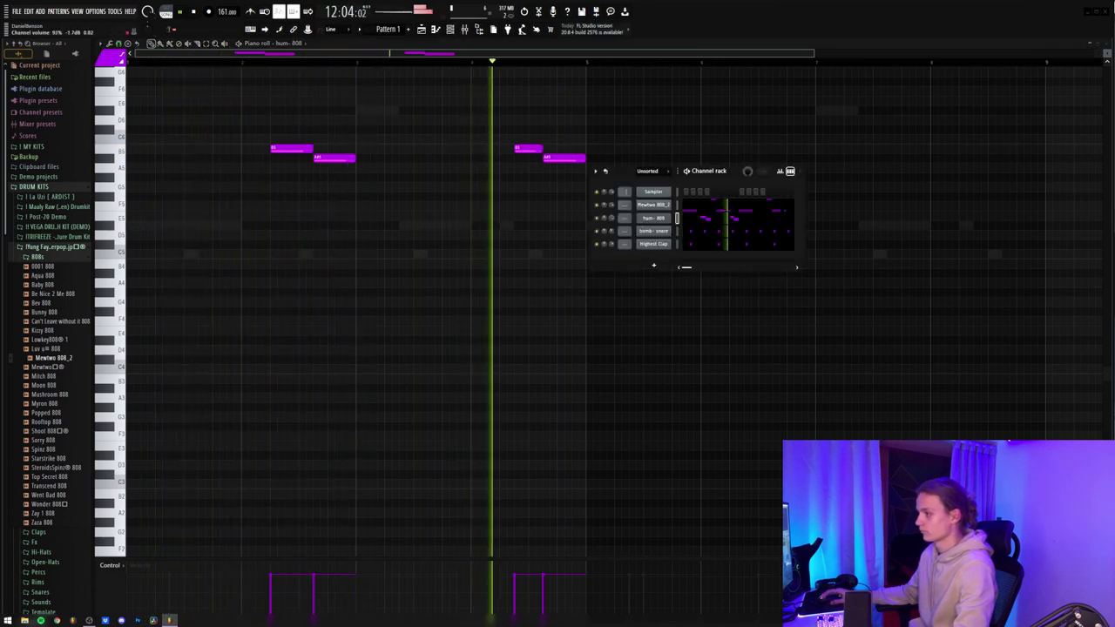
{"action": "right_click", "coordinate": [675, 205]}
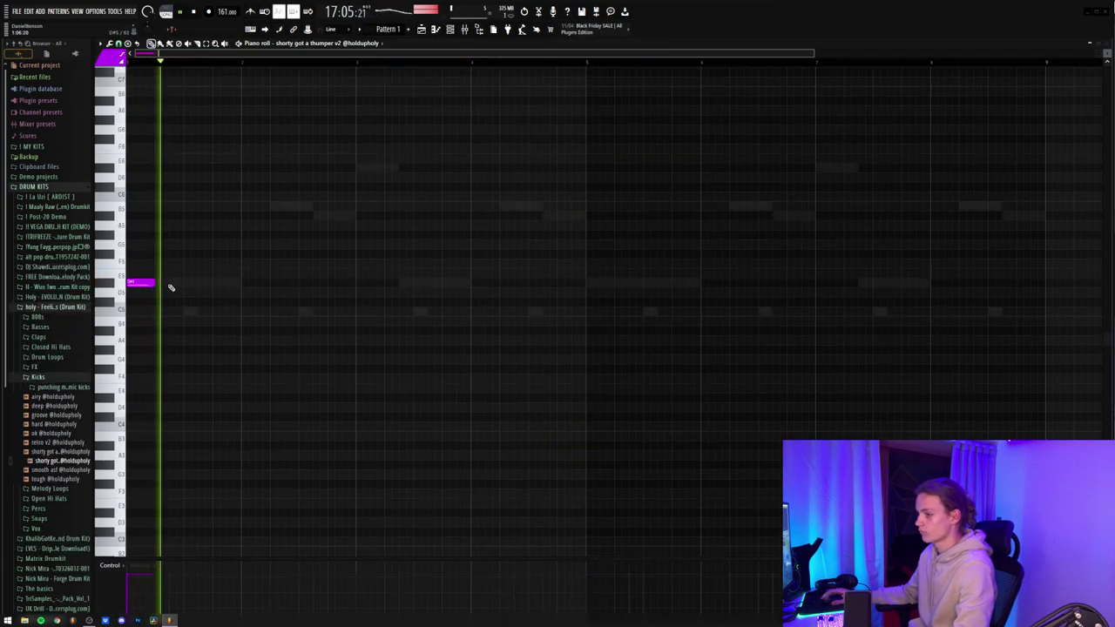
{"action": "left_click", "coordinate": [172, 282]}
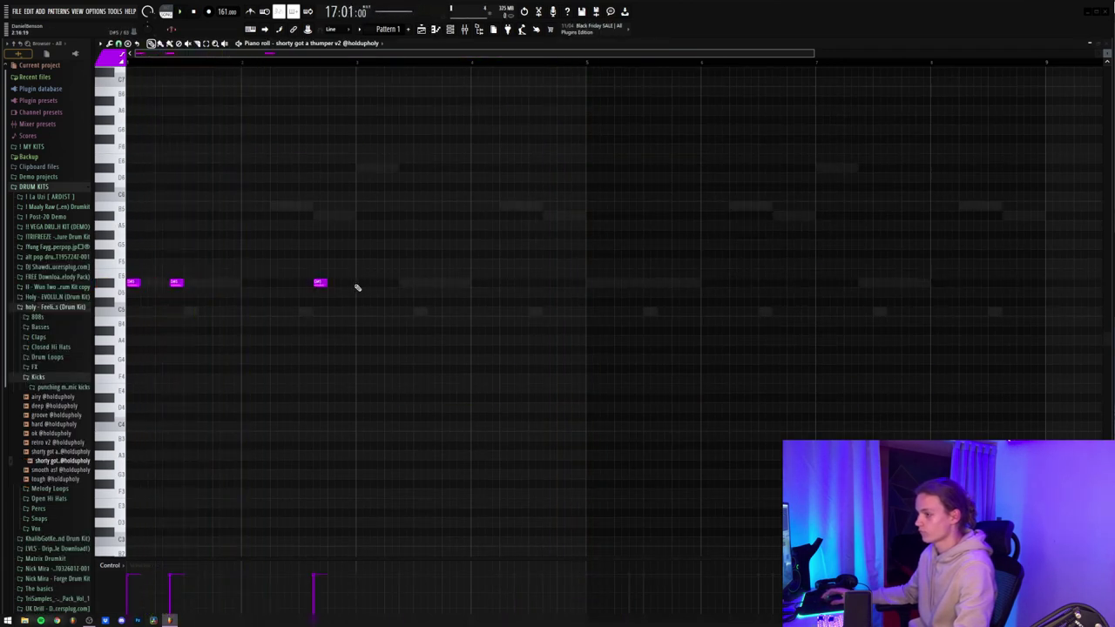
{"action": "left_click", "coordinate": [405, 282]}
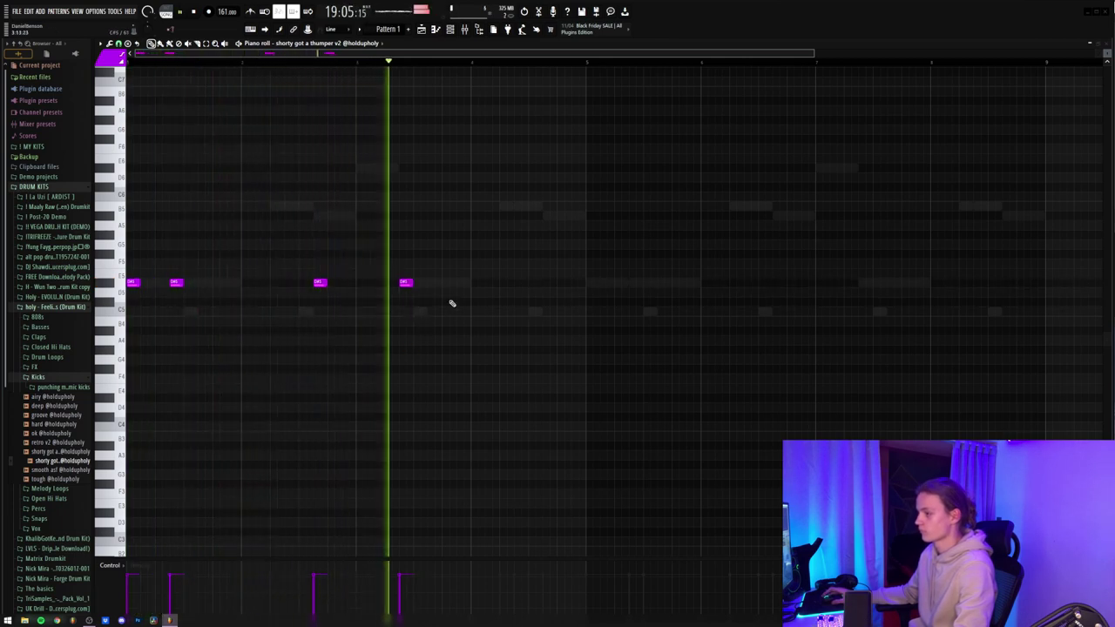
{"action": "left_click", "coordinate": [503, 283]}
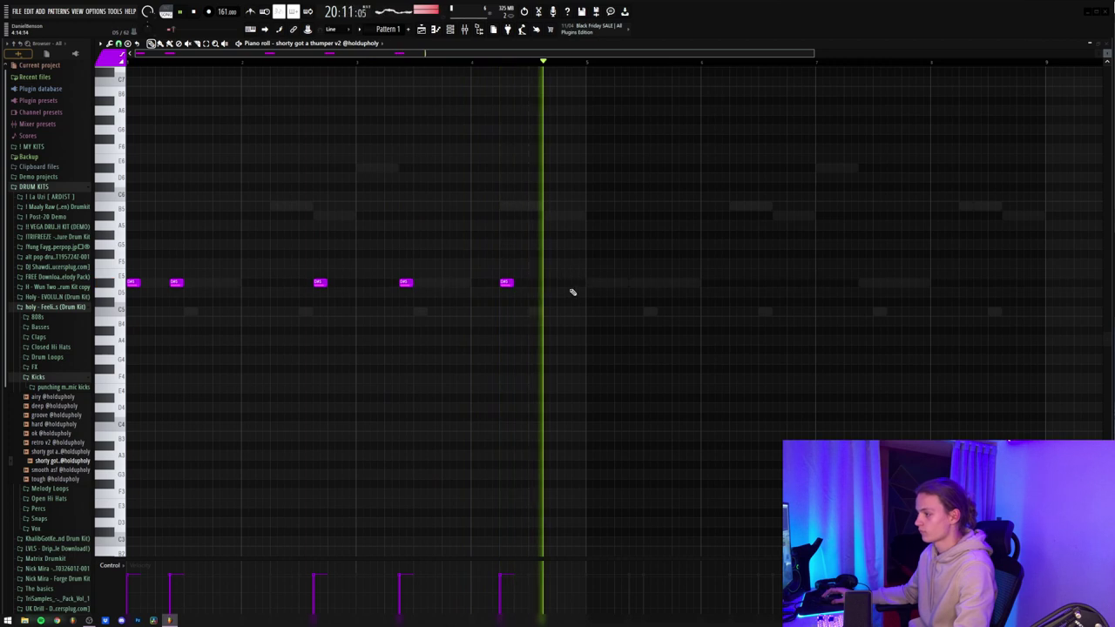
{"action": "left_click", "coordinate": [570, 284]}
Duplicate the four-bar kick pattern into bars 5 to 8 and lower all its notes to C5
{"action": "key", "text": "ctrl+a"}
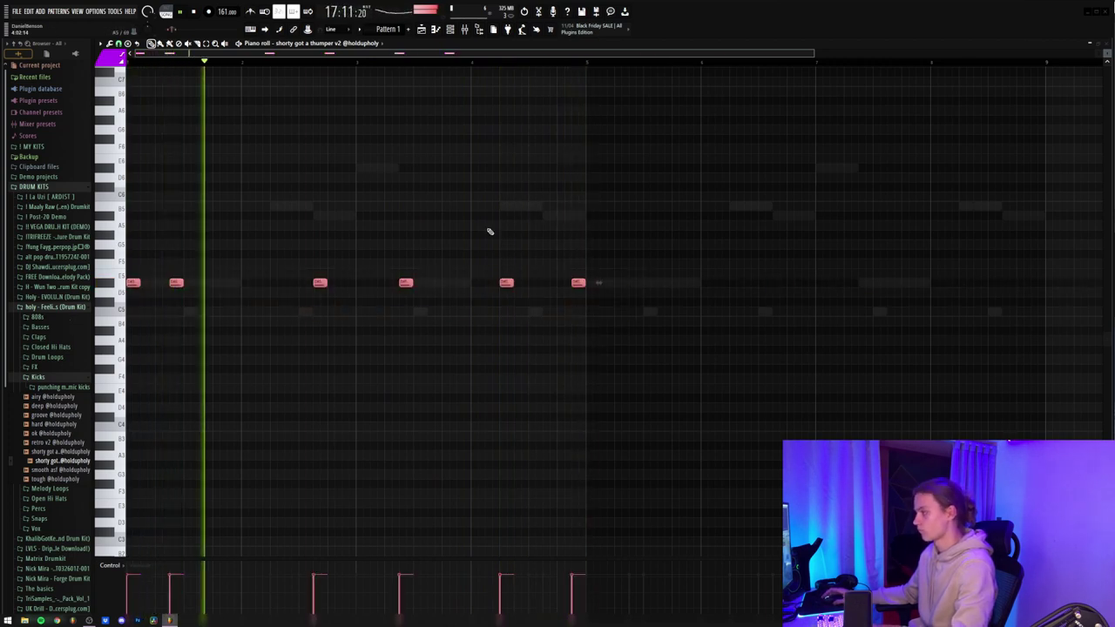
{"action": "key", "text": "ctrl+b"}
{"action": "left_click_drag", "start_coordinate": [1, 315], "coordinate": [3, 304]}
{"action": "key", "text": "shift+Down"}
{"action": "key", "text": "shift+Down"}
{"action": "key", "text": "shift+Down"}
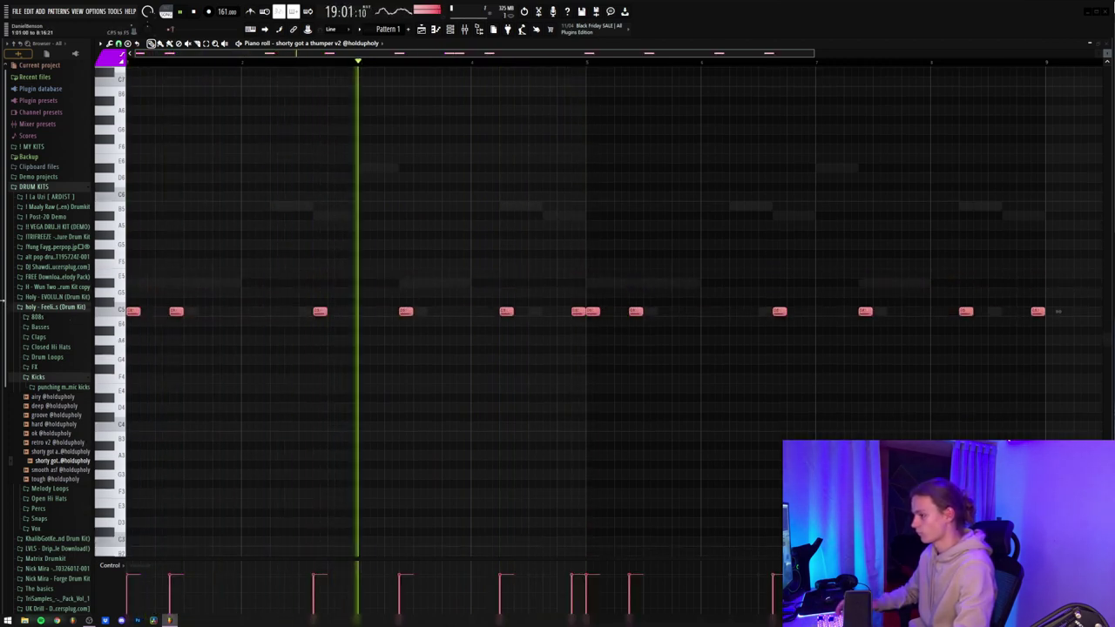
{"action": "key", "text": "ctrl+d"}
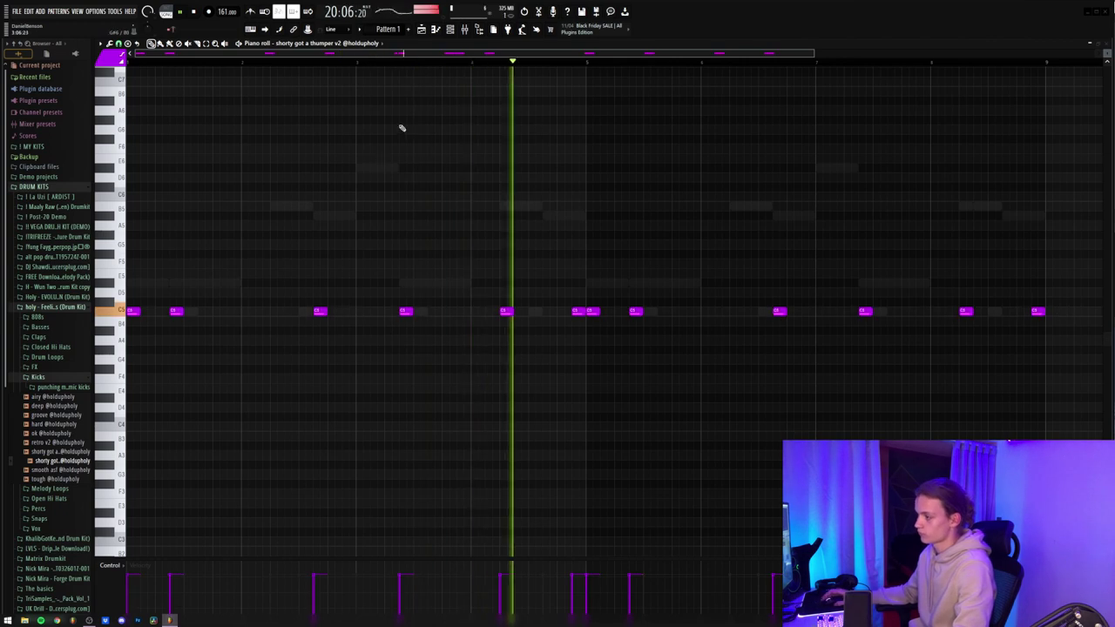
Add lower-pitched hit- hi hat notes below the main line: a D#4 at the end of bar 1 and a C4 in bar 2
{"action": "left_click", "coordinate": [449, 29]}
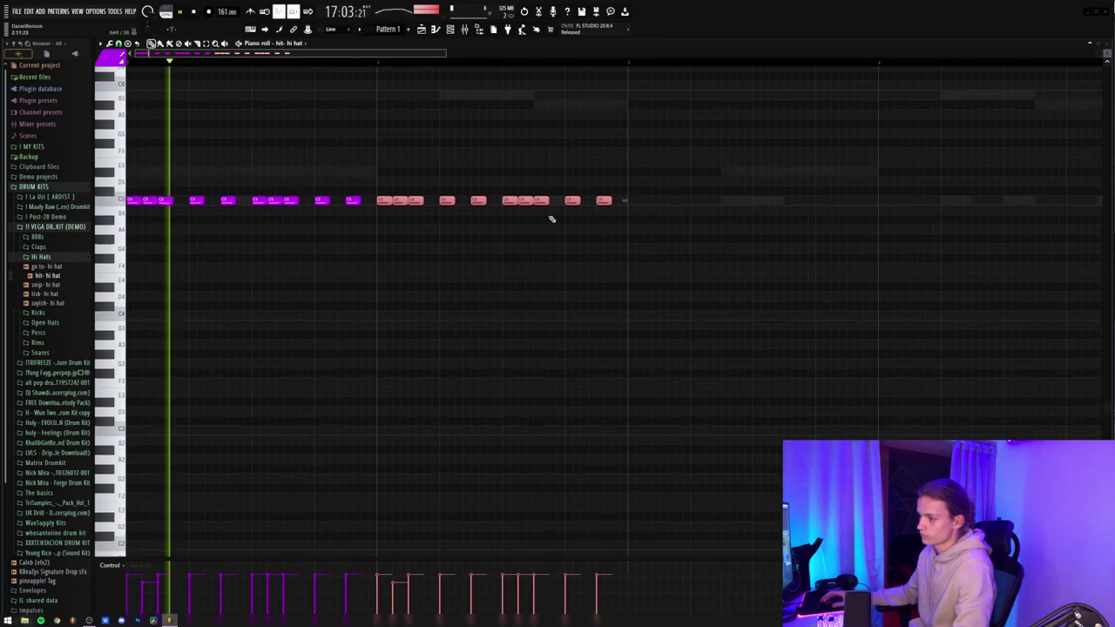
{"action": "key", "text": "space"}
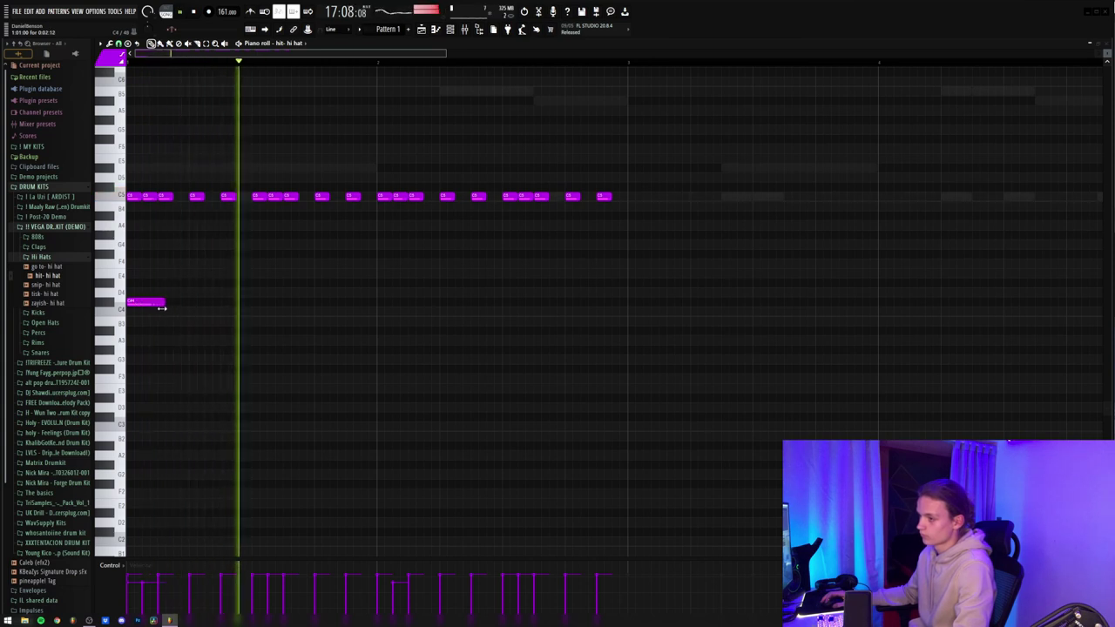
{"action": "left_click", "coordinate": [319, 281]}
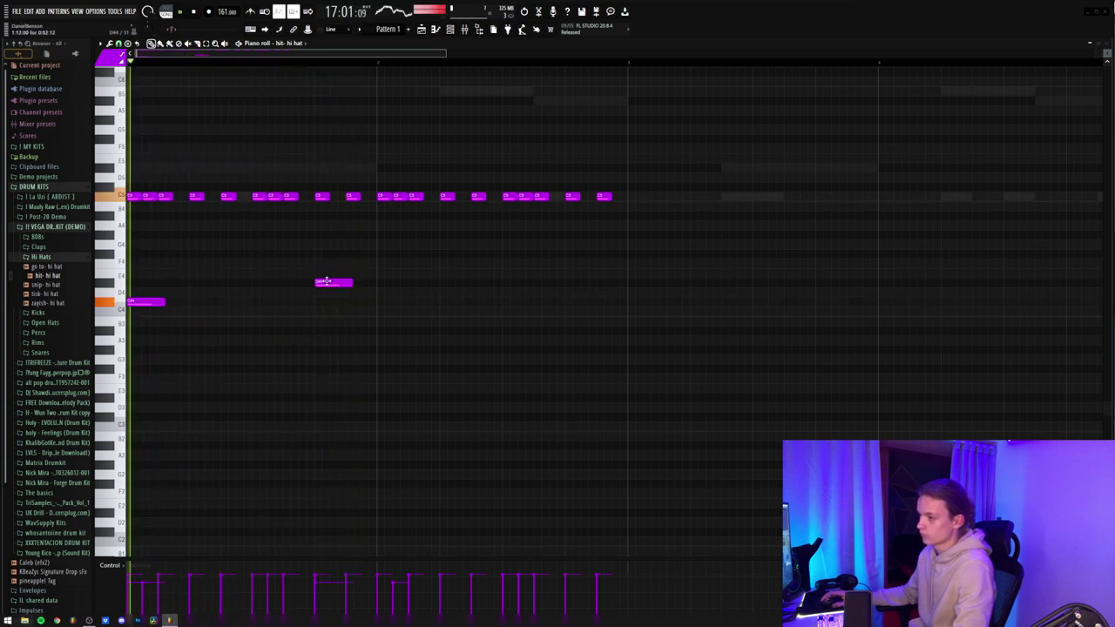
{"action": "right_click", "coordinate": [348, 283]}
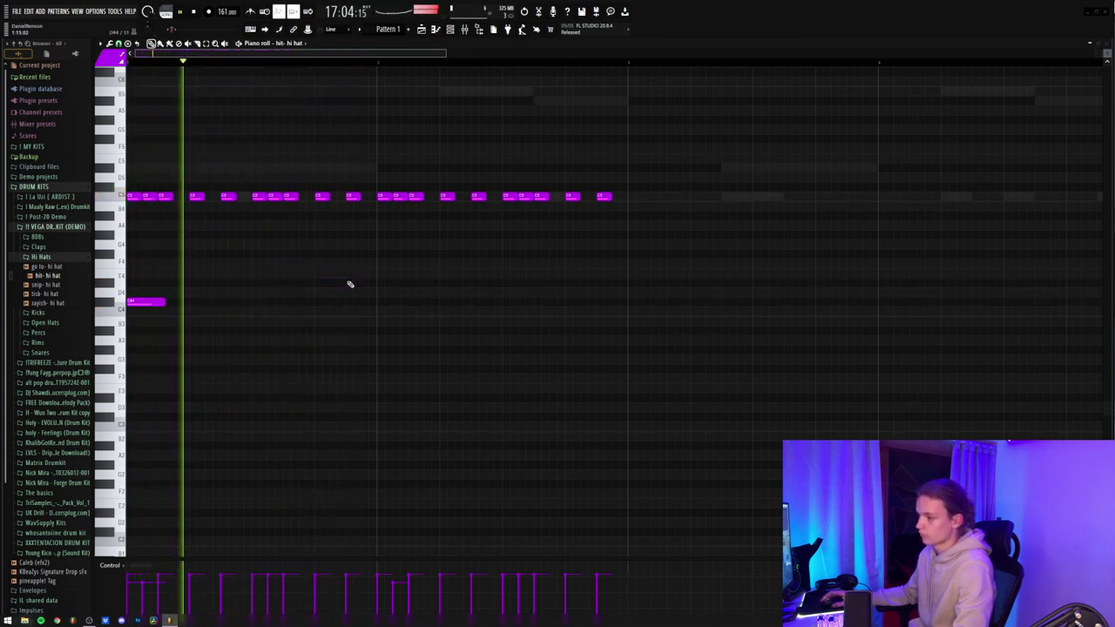
{"action": "left_click", "coordinate": [348, 283]}
{"action": "left_click_drag", "start_coordinate": [383, 282], "coordinate": [375, 282]}
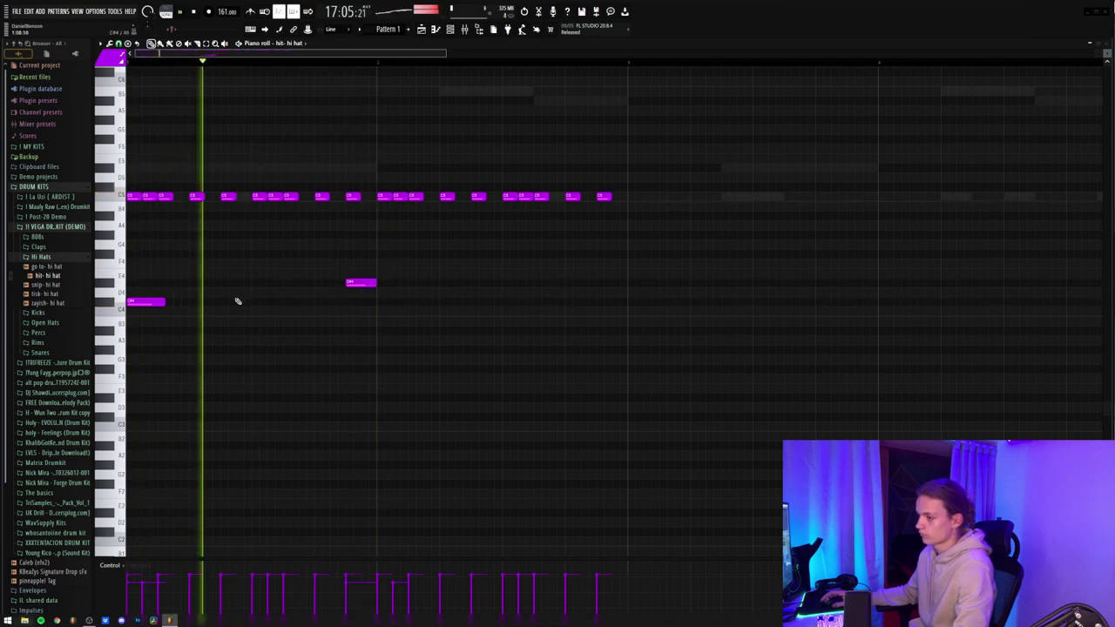
{"action": "left_click", "coordinate": [440, 302]}
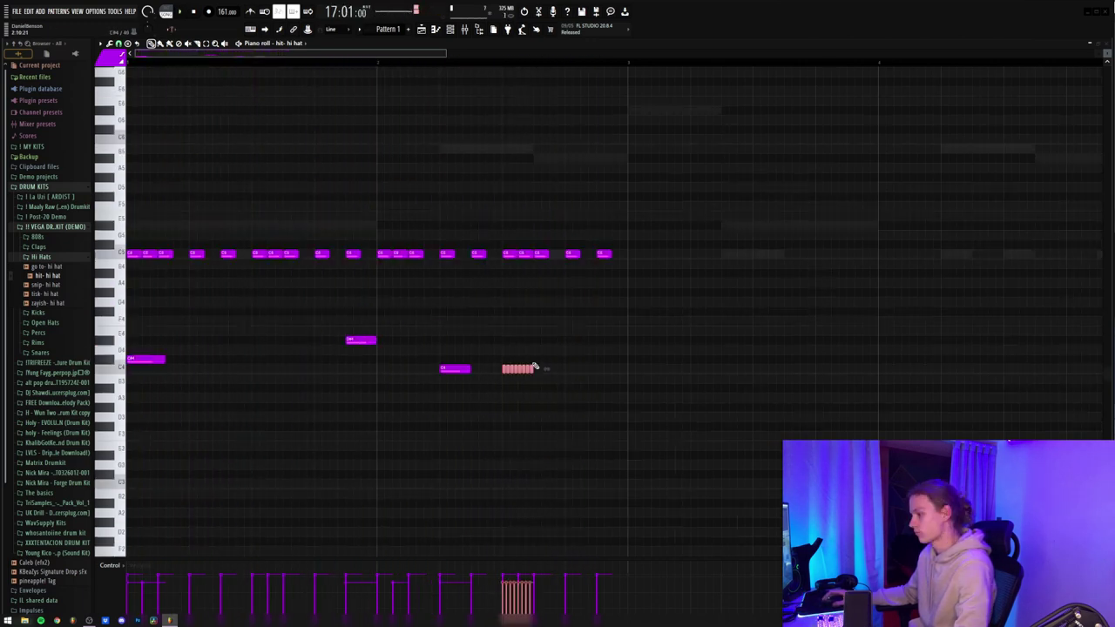
Redo the bar 2 hi-hat roll as short chopped D#4 bursts and add a longer C4 note after them
{"action": "key", "text": "ctrl+z"}
{"action": "left_click_drag", "start_coordinate": [532, 369], "coordinate": [518, 373]}
{"action": "mouse_move", "coordinate": [531, 354]}
{"action": "left_mouse_down"}
{"action": "mouse_move", "coordinate": [508, 372]}
{"action": "mouse_move", "coordinate": [507, 338]}
{"action": "mouse_move", "coordinate": [500, 348]}
{"action": "mouse_move", "coordinate": [531, 341]}
{"action": "left_mouse_up"}
{"action": "key", "text": "ctrl+u"}
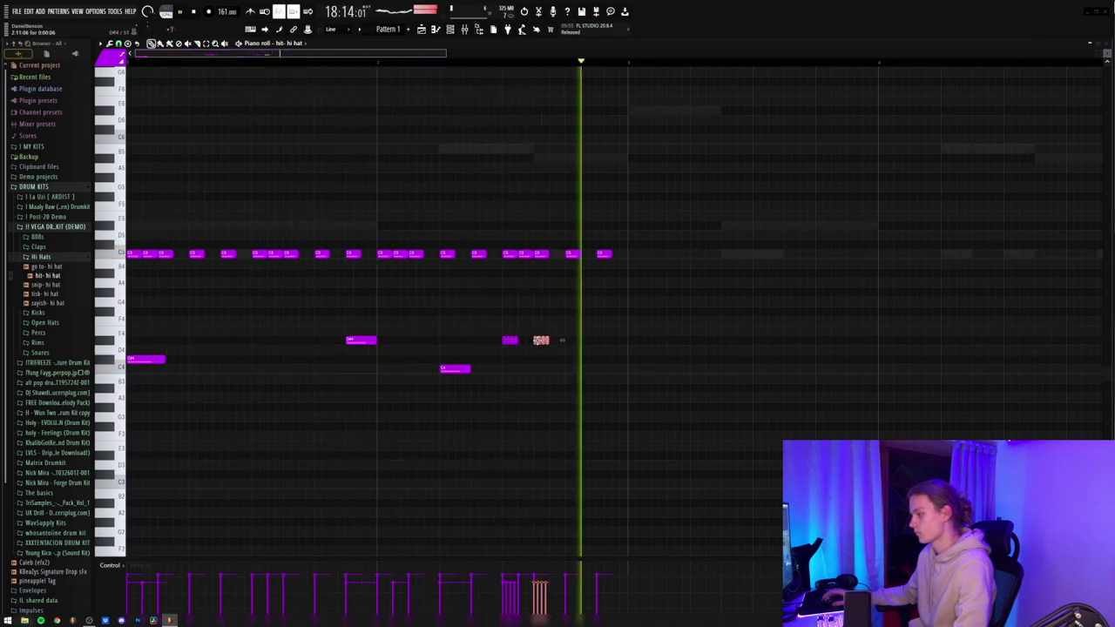
{"action": "left_click", "coordinate": [567, 360]}
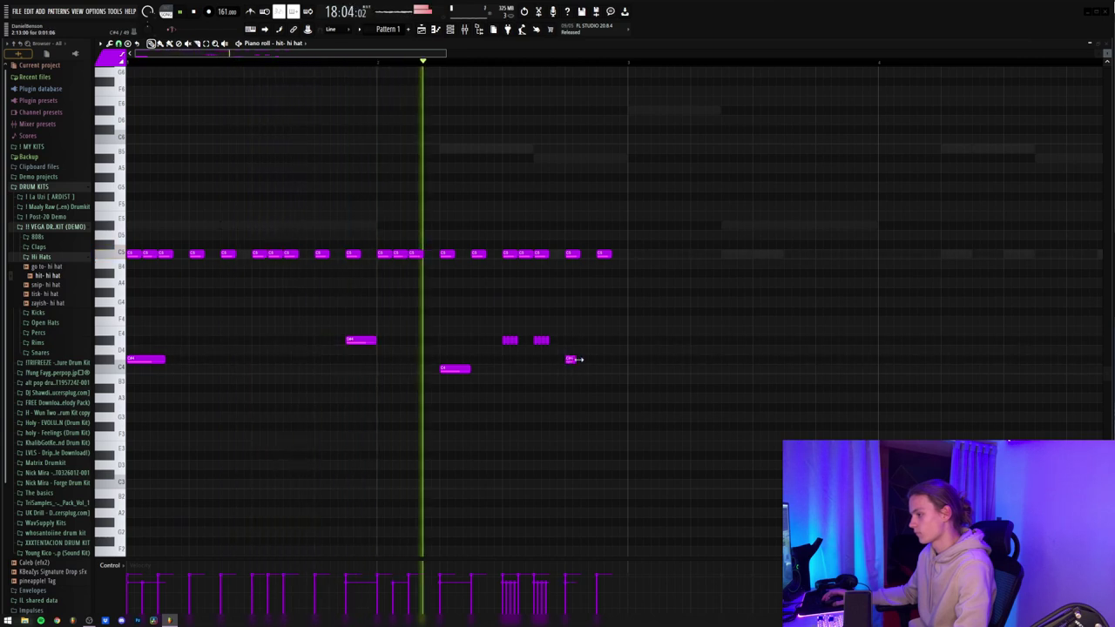
{"action": "left_click_drag", "start_coordinate": [571, 359], "coordinate": [501, 345]}
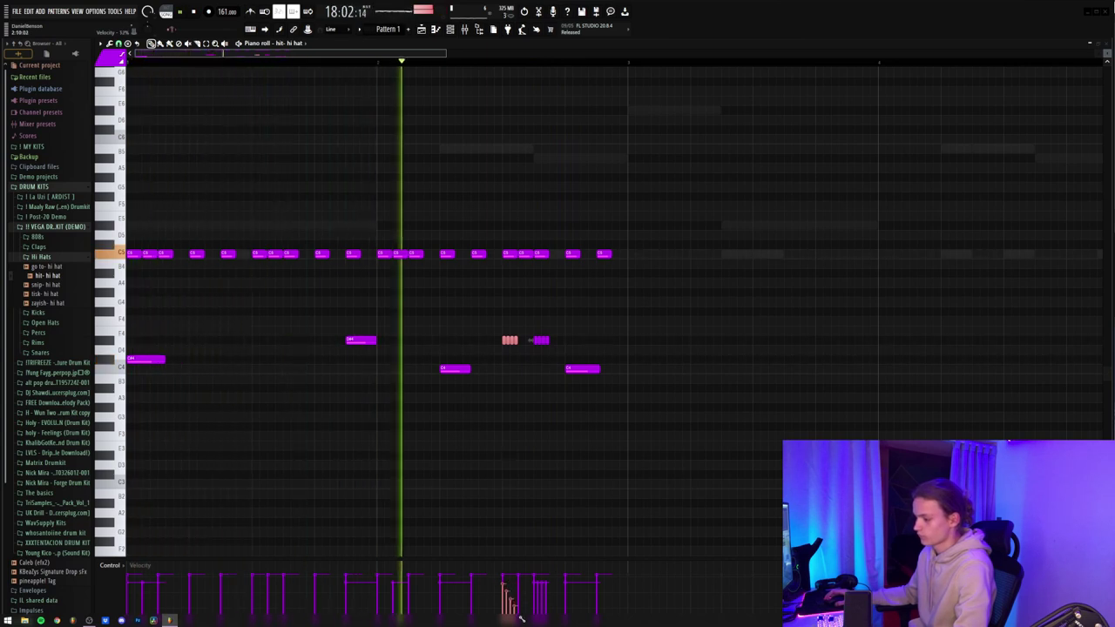
Give the second bar 2 hi-hat roll the first roll's fading velocities and raise the late C4 note in bar 4 to D#4
{"action": "right_click", "coordinate": [541, 340]}
{"action": "mouse_move", "coordinate": [536, 337]}
{"action": "left_mouse_down"}
{"action": "mouse_move", "coordinate": [490, 354]}
{"action": "mouse_move", "coordinate": [540, 338]}
{"action": "left_mouse_up"}
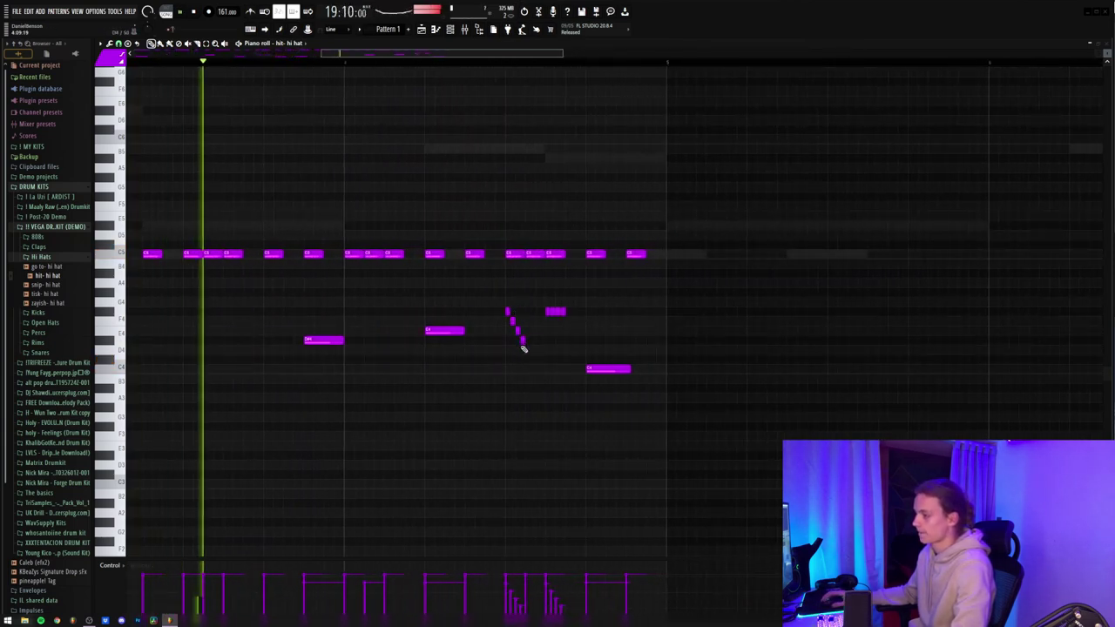
{"action": "left_click_drag", "start_coordinate": [607, 361], "coordinate": [605, 338]}
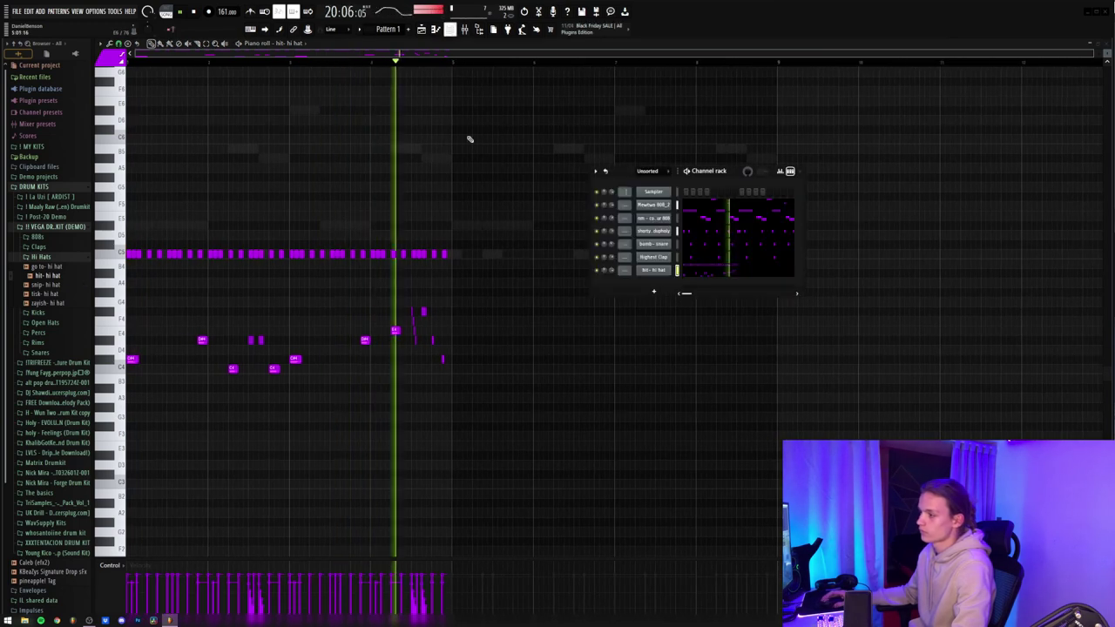
Place short C5 notes for the Maaly oh open hat at step 15 of bar 1 and step 5 of bar 2
{"action": "key", "text": "F6"}
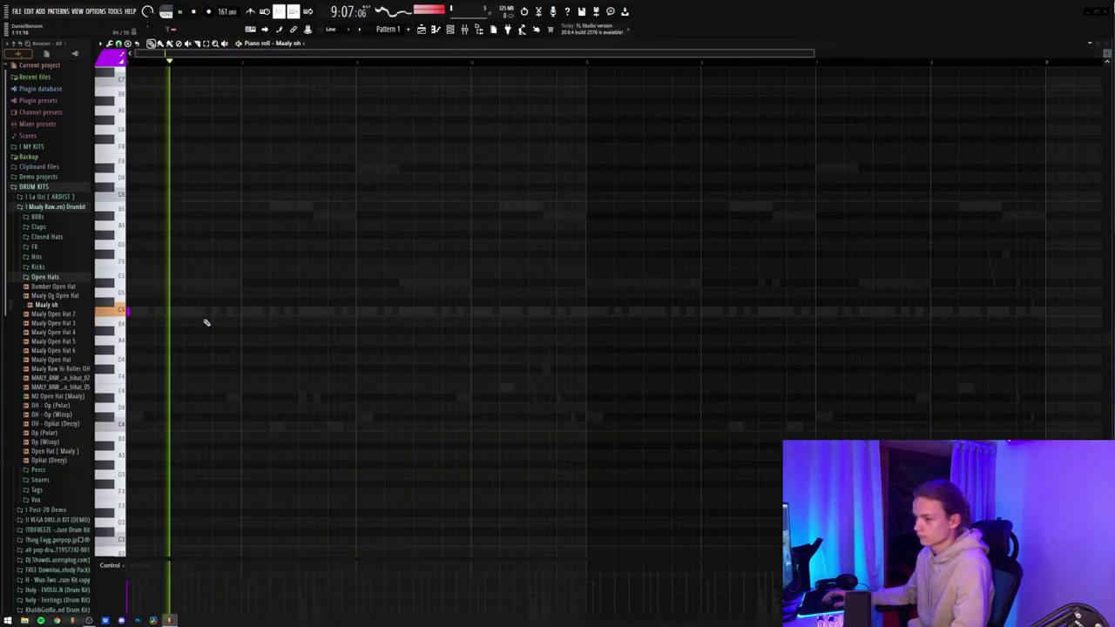
{"action": "left_click", "coordinate": [214, 312]}
{"action": "key", "text": "space"}
{"action": "left_click", "coordinate": [228, 312]}
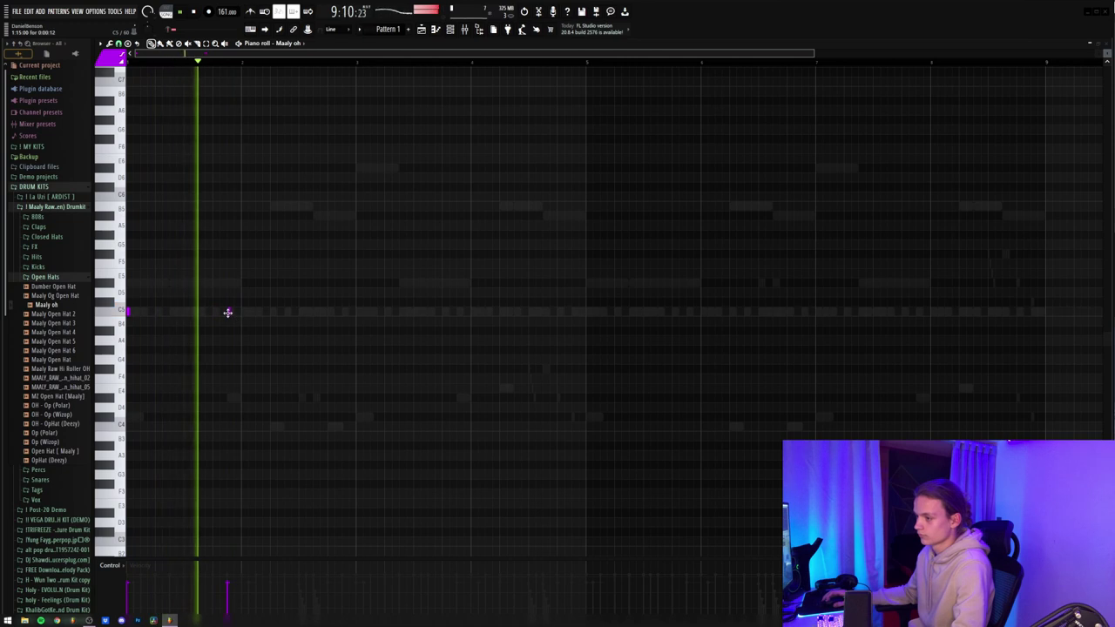
{"action": "left_click", "coordinate": [260, 312]}
{"action": "left_click", "coordinate": [271, 312]}
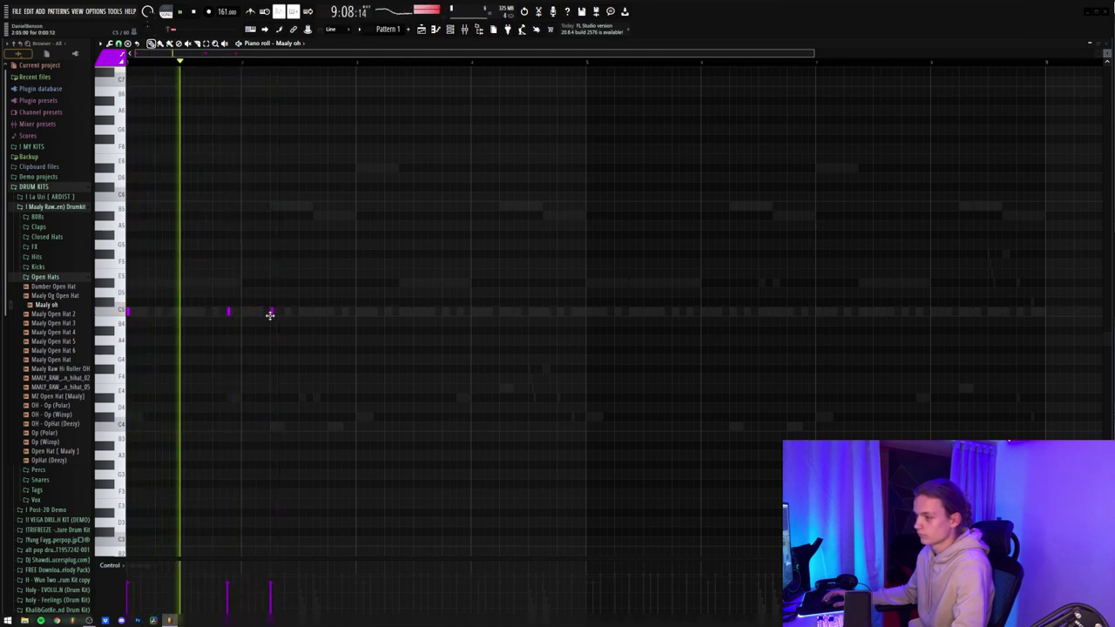
Repeat the two-bar open hat pattern in bars 3 and 4, and lengthen all notes so each runs into the next
{"action": "key", "text": "ctrl+b"}
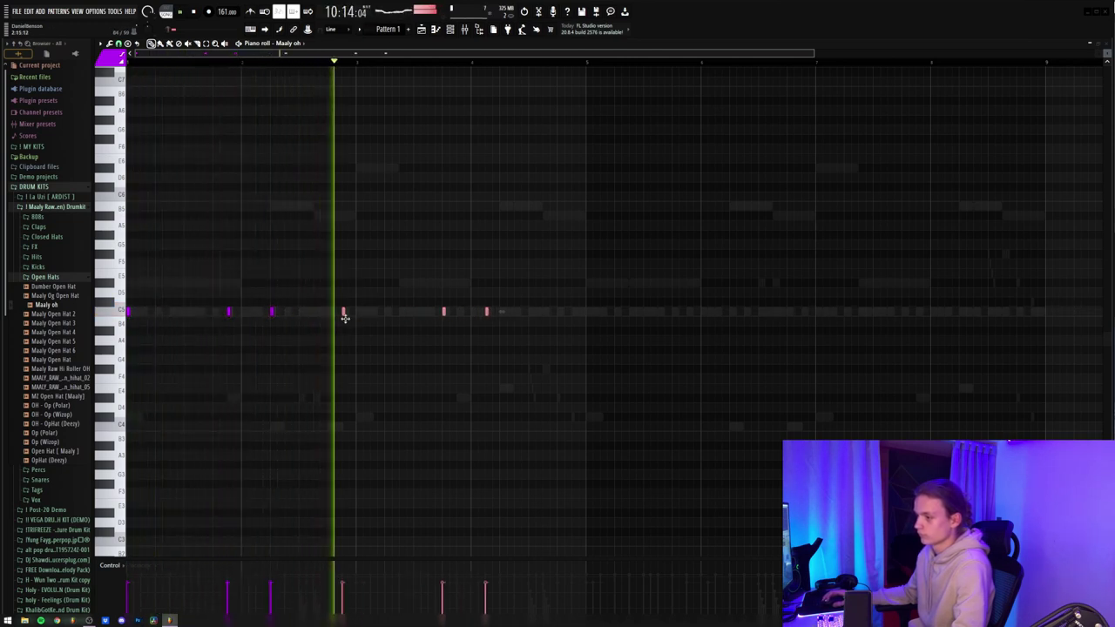
{"action": "left_click", "coordinate": [357, 312]}
{"action": "left_click_drag", "start_coordinate": [663, 269], "coordinate": [122, 343]}
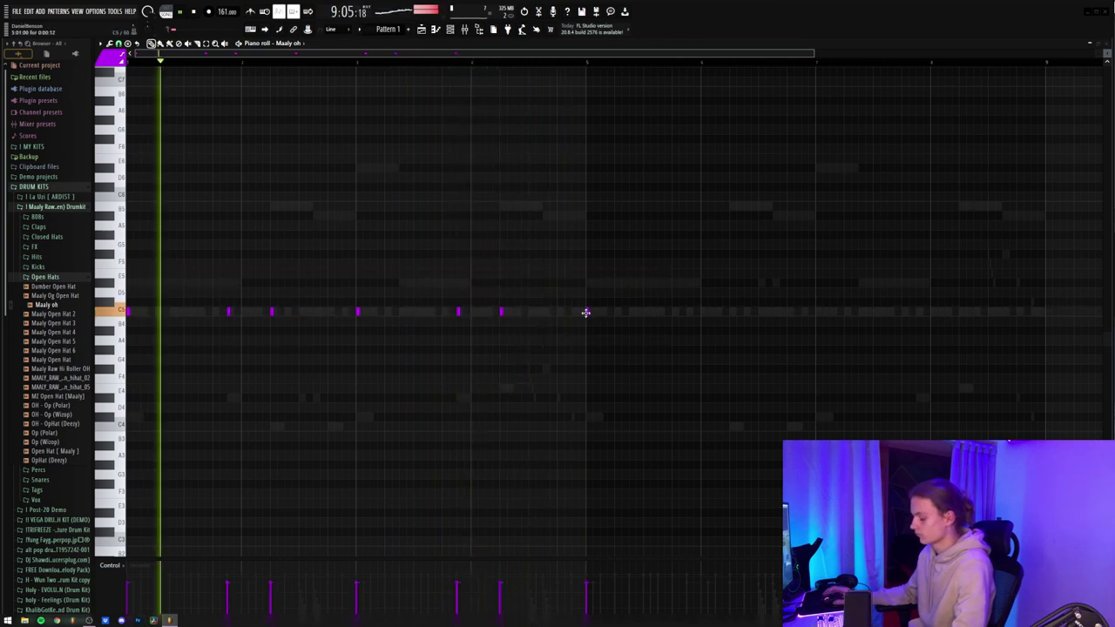
{"action": "key", "text": "ctrl+l"}
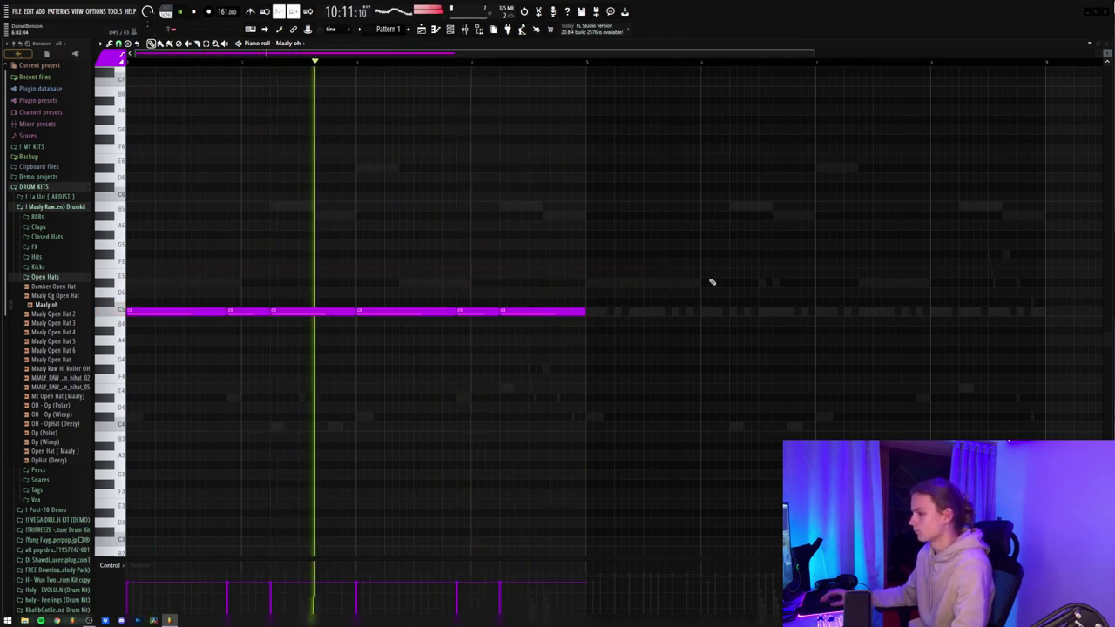
Duplicate the four-bar open hat pattern into bars 5 to 8
{"action": "key", "text": "ctrl+a"}
{"action": "key", "text": "ctrl+b"}
{"action": "key", "text": "ctrl+d"}
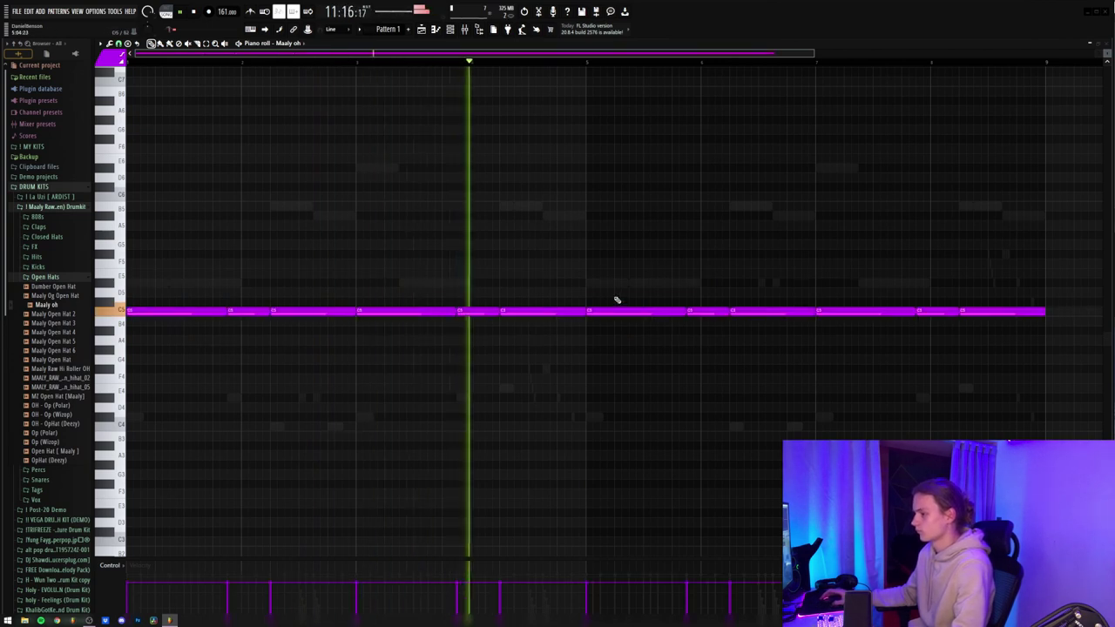
Raise the first open hat note's velocity and delete the notes that follow it
{"action": "left_click_drag", "start_coordinate": [229, 323], "coordinate": [356, 291]}
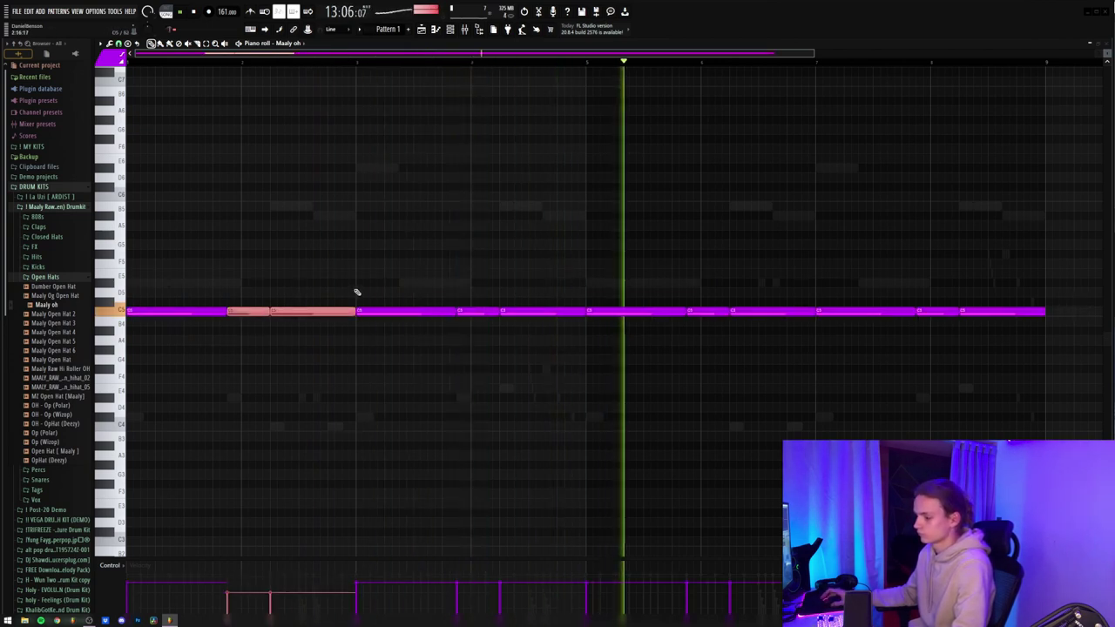
{"action": "left_click", "coordinate": [213, 314], "text": "ctrl"}
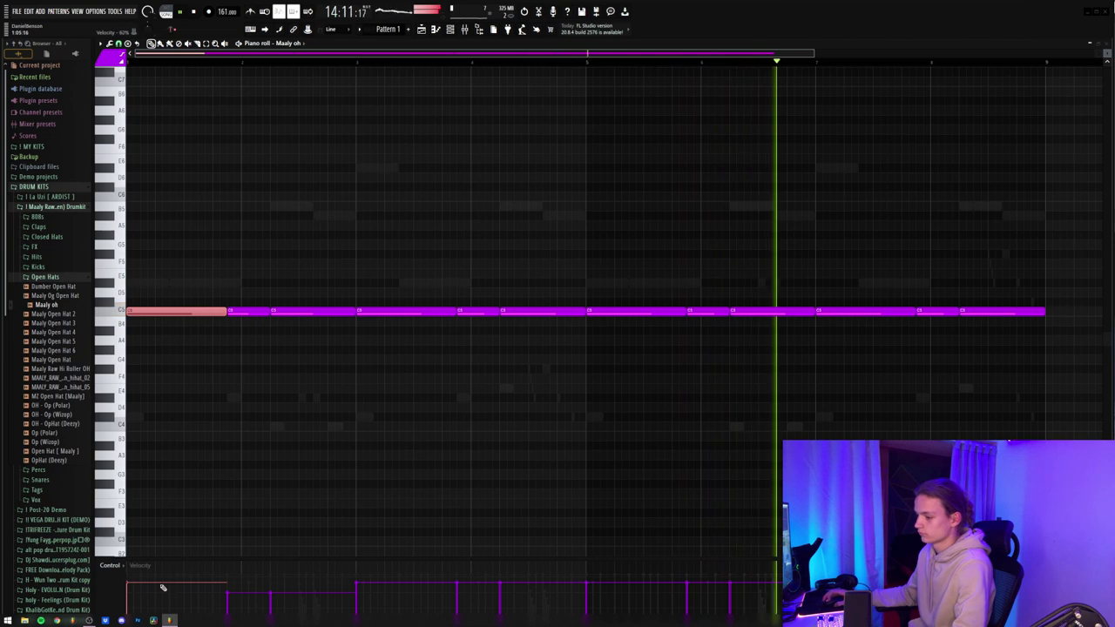
{"action": "left_click_drag", "start_coordinate": [279, 318], "coordinate": [395, 322]}
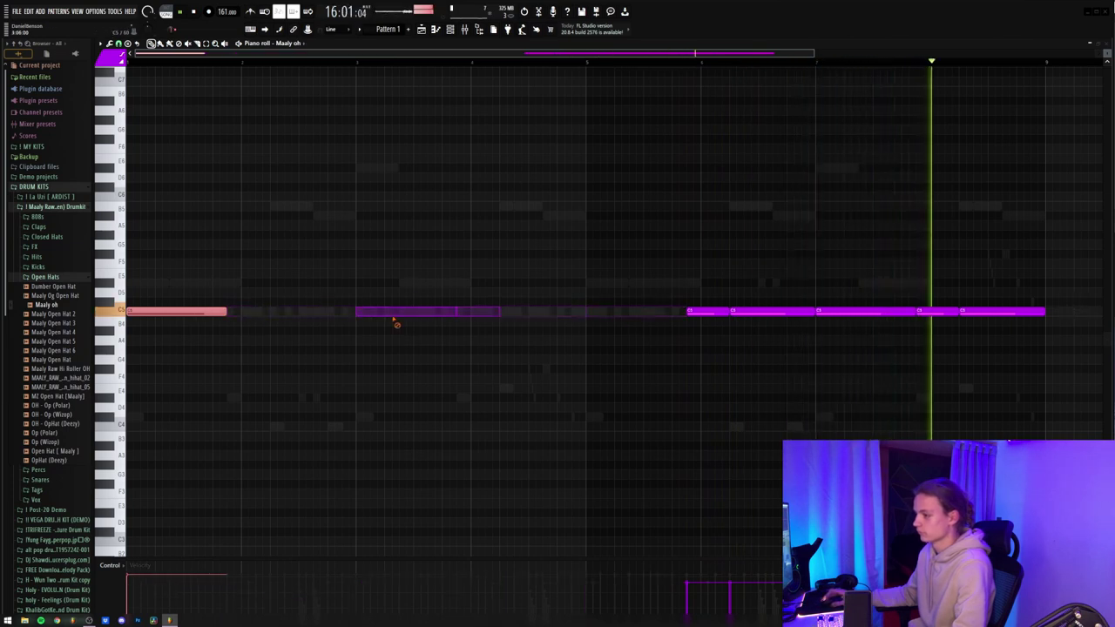
{"action": "left_click_drag", "start_coordinate": [906, 312], "coordinate": [774, 317]}
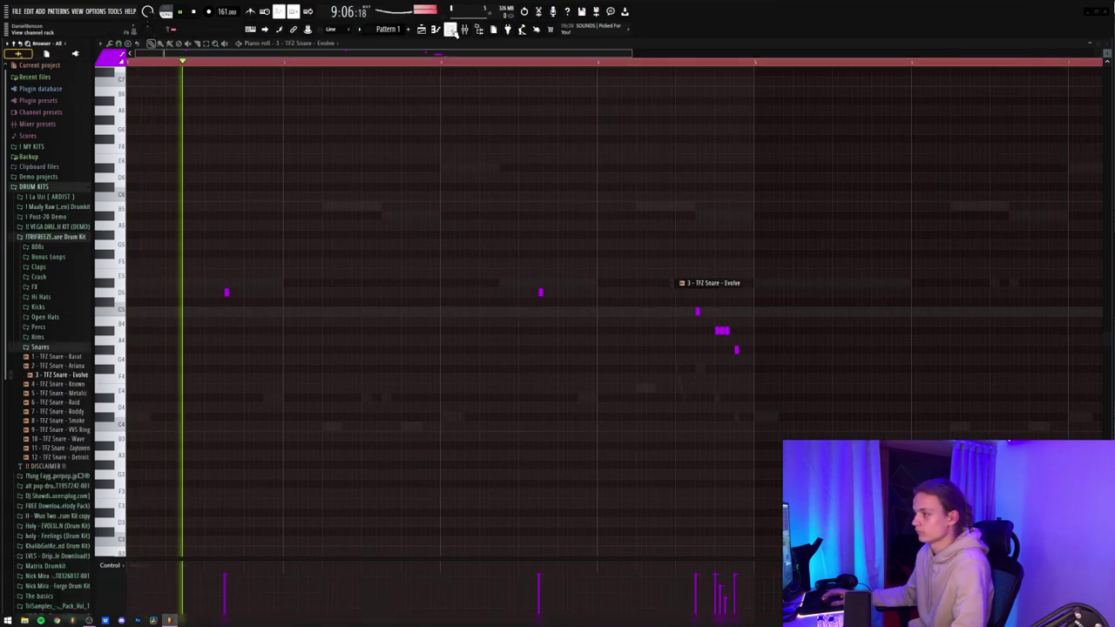
Lower the TFZ Snare - Evolve hits in bars 1 and 3 to C5 and delete the snare fill at the end of bar 4
{"action": "left_click", "coordinate": [452, 29]}
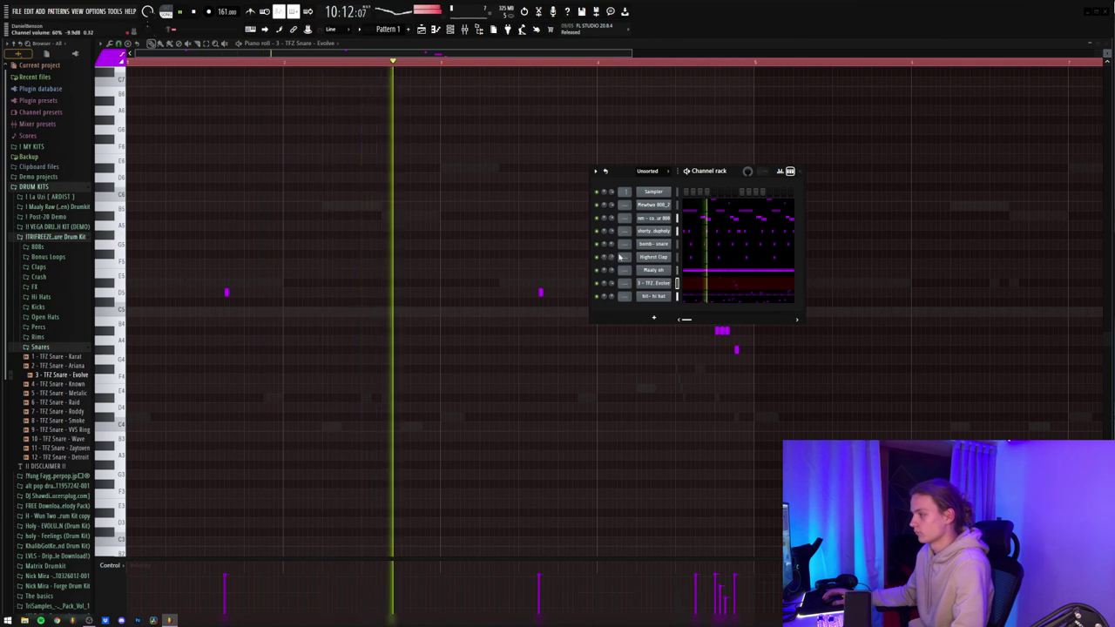
{"action": "right_click", "coordinate": [633, 360]}
{"action": "left_click_drag", "start_coordinate": [746, 261], "coordinate": [263, 308]}
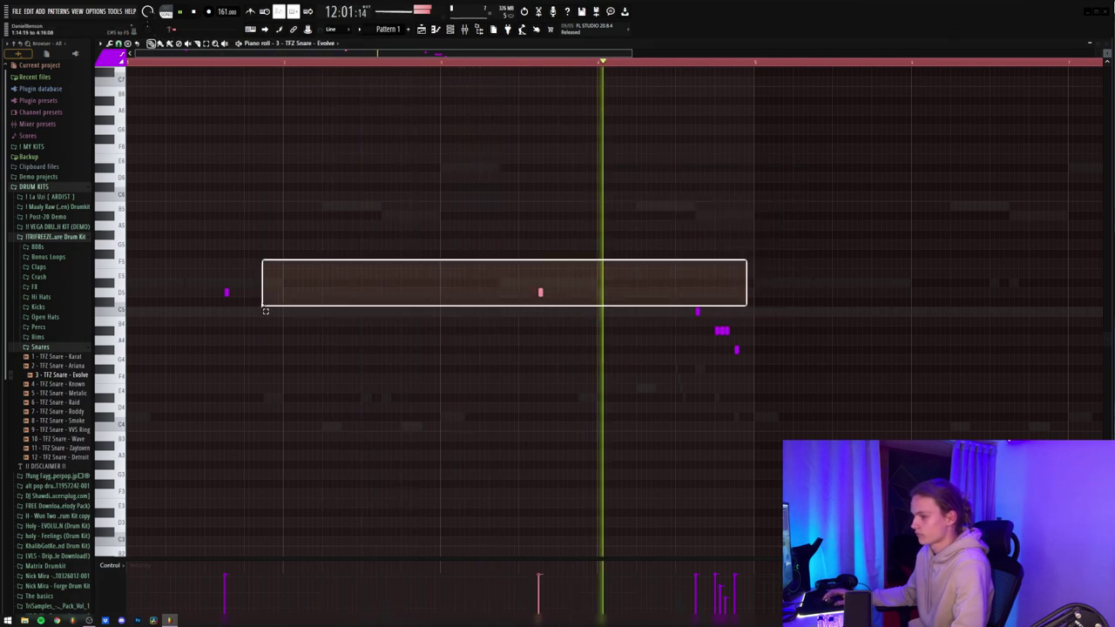
{"action": "left_click_drag", "start_coordinate": [903, 252], "coordinate": [244, 332]}
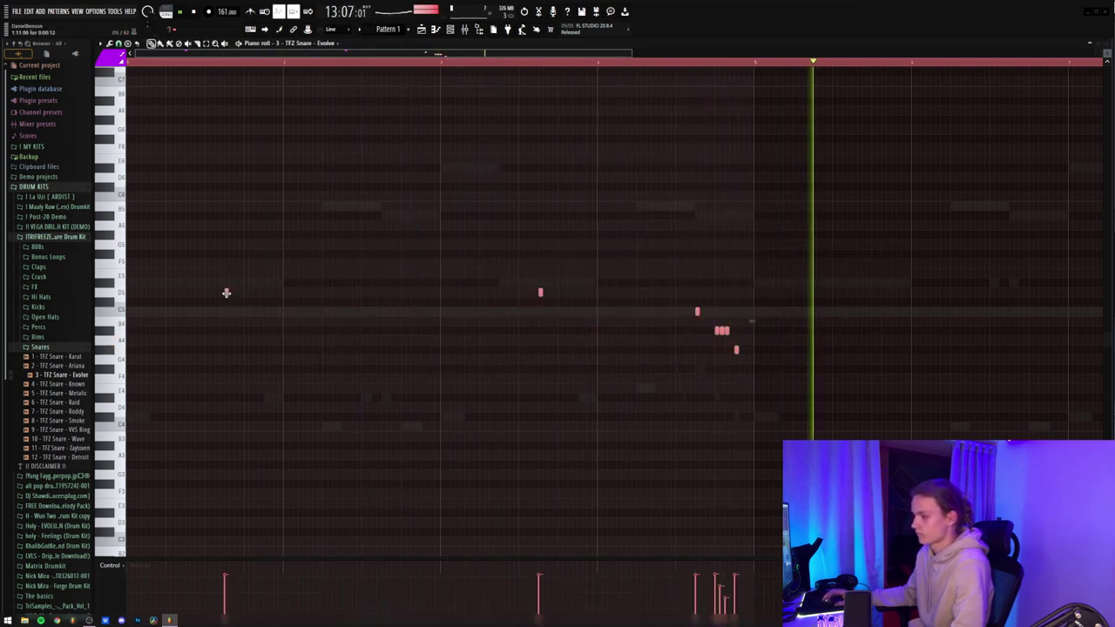
{"action": "key", "text": "space"}
{"action": "left_click", "coordinate": [636, 319], "text": "ctrl"}
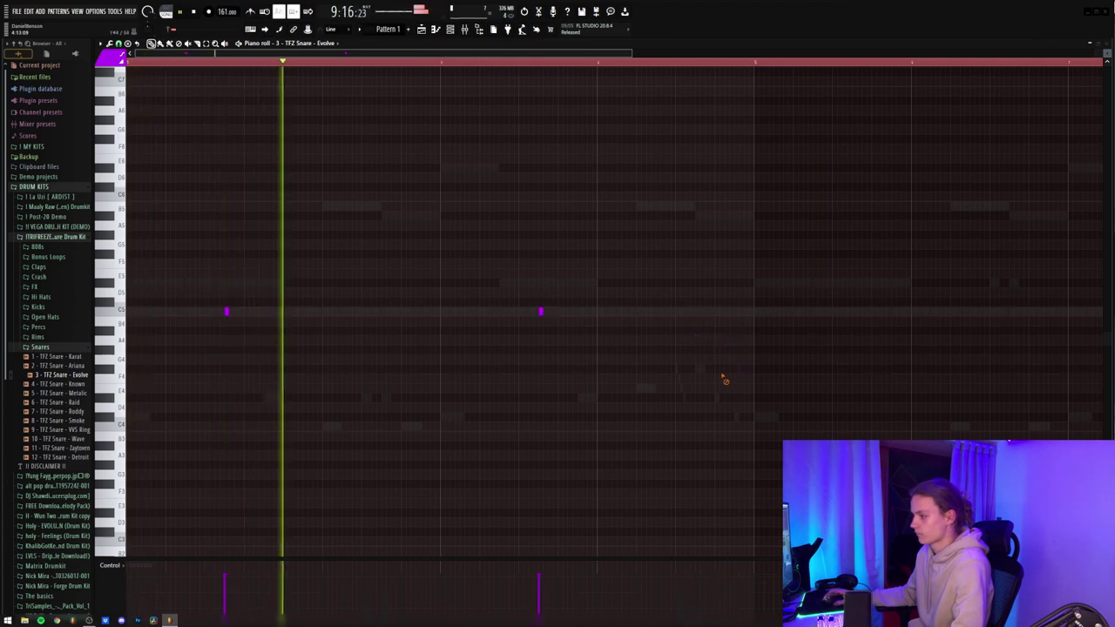
Add C5 snare hits at step 3 of bar 1 and step 15 of bar 4, raising the latter's velocity and slightly lowering the bar 3 hit's
{"action": "key", "text": "space"}
{"action": "left_click", "coordinate": [147, 311]}
{"action": "key", "text": "space"}
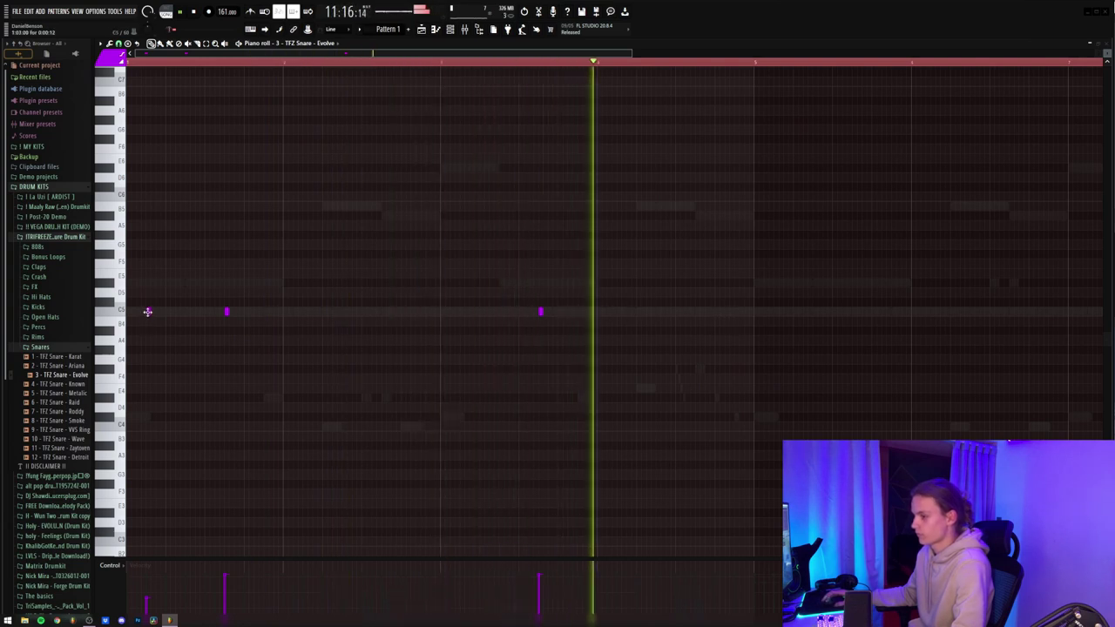
{"action": "left_click", "coordinate": [736, 312]}
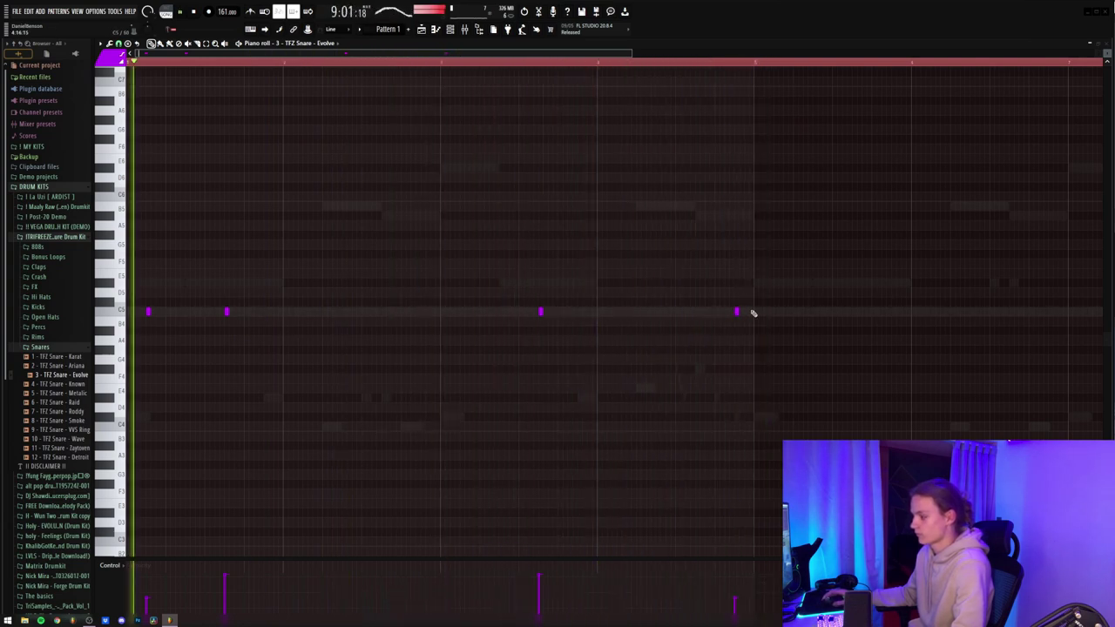
{"action": "left_click_drag", "start_coordinate": [601, 300], "coordinate": [220, 316]}
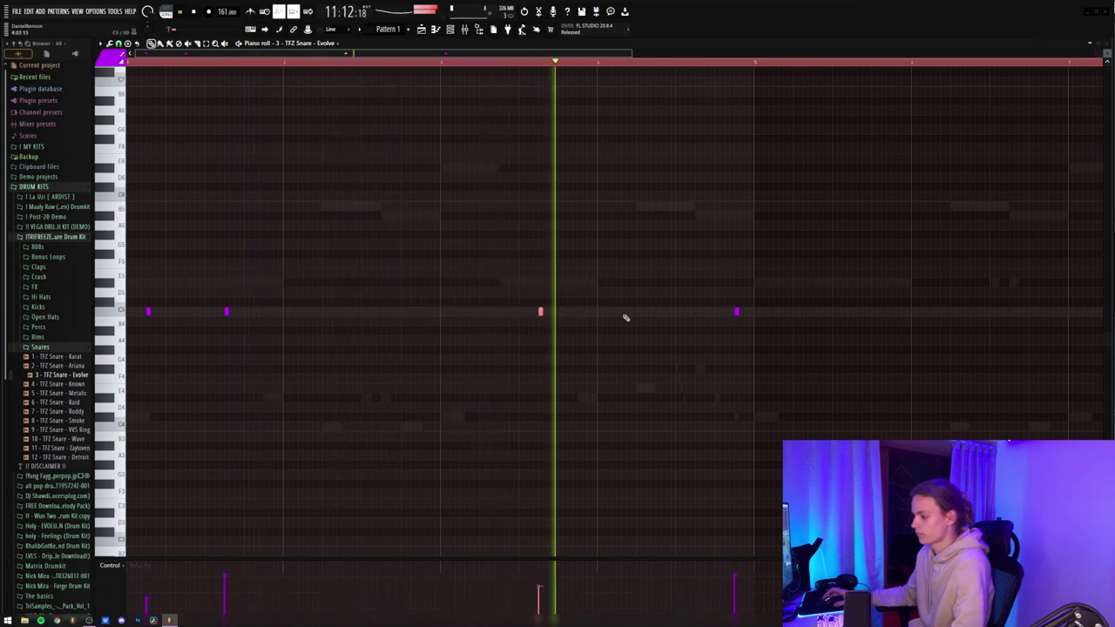